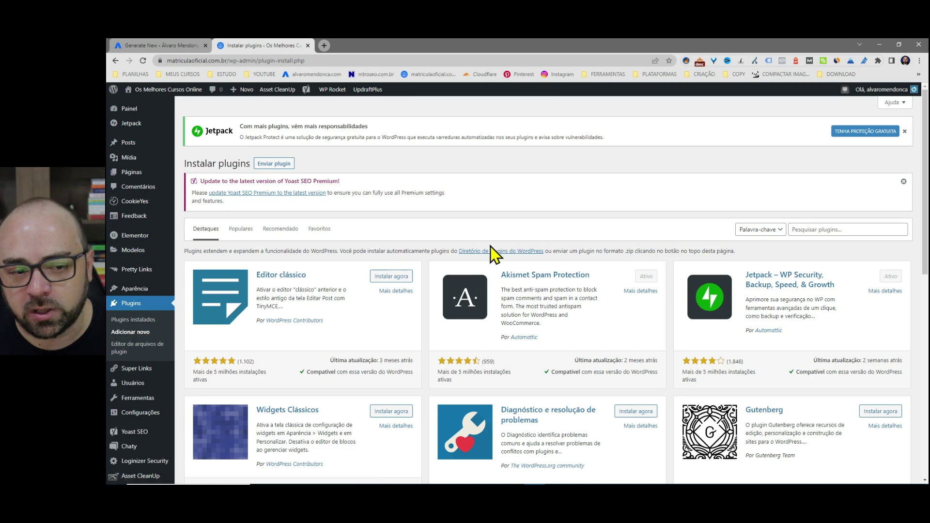
Search the plugin directory for "AI ENGINE", then install and activate the AI Engine plugin by Jordy Meow
click(823, 229)
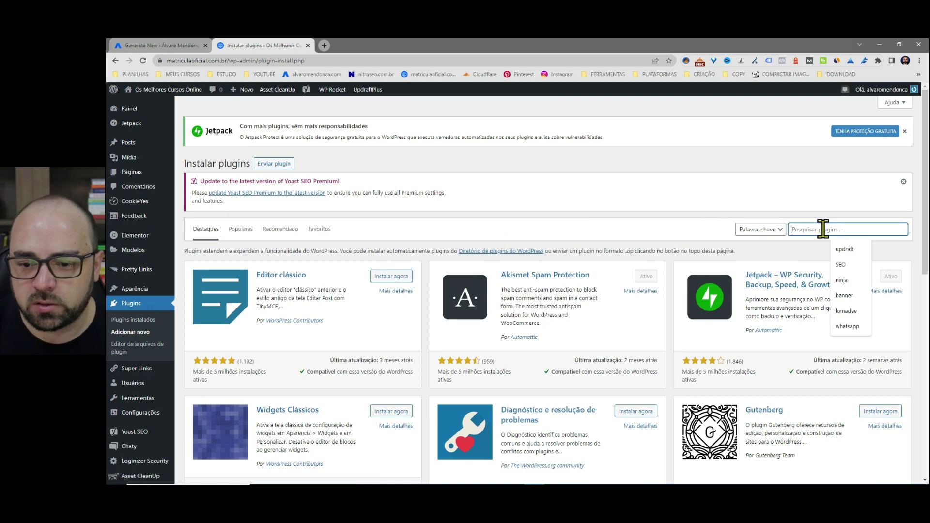
text(AI ENGINE)
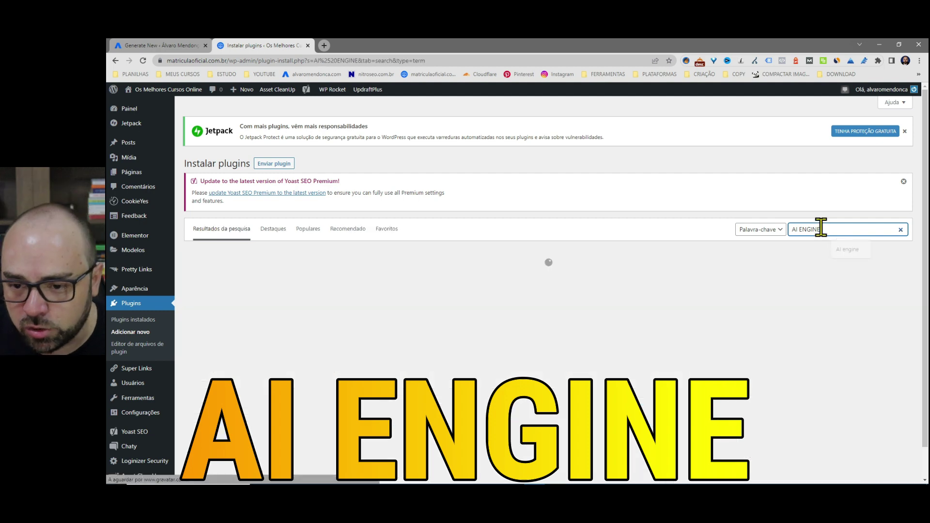
scroll(544, 270, down, 1)
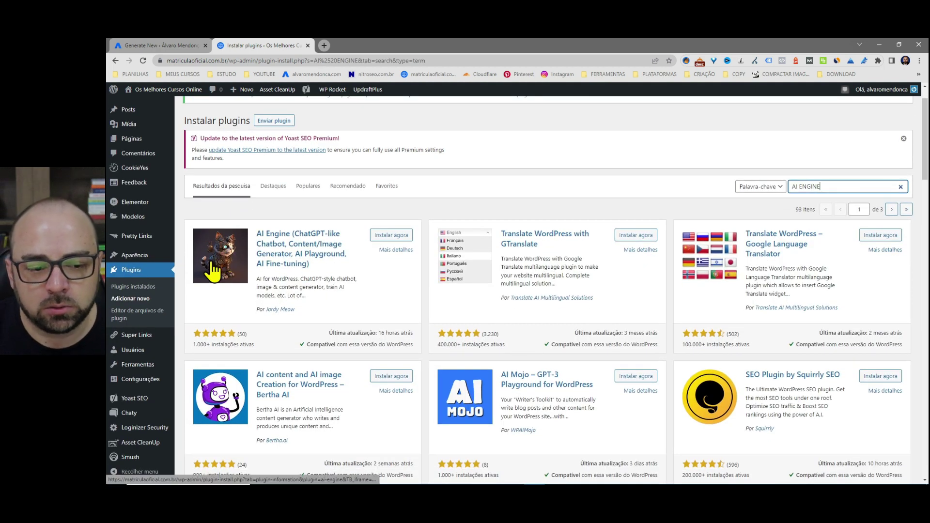
click(395, 238)
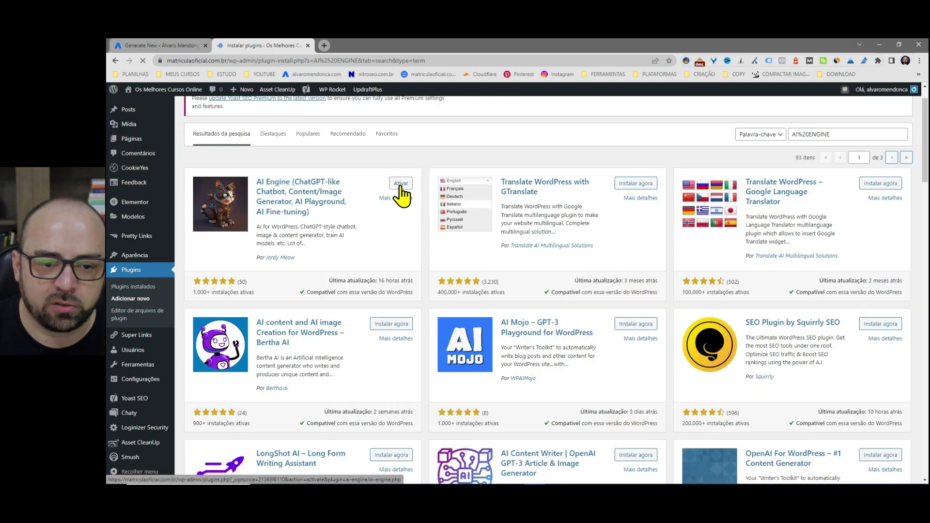
click(401, 186)
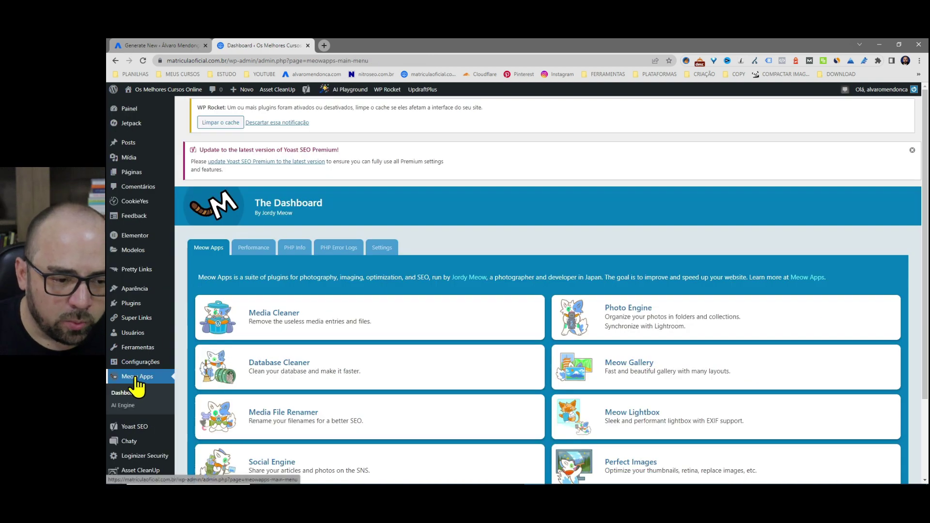
Open the AI Engine settings and follow the OpenAI Account link to the API keys page
click(129, 407)
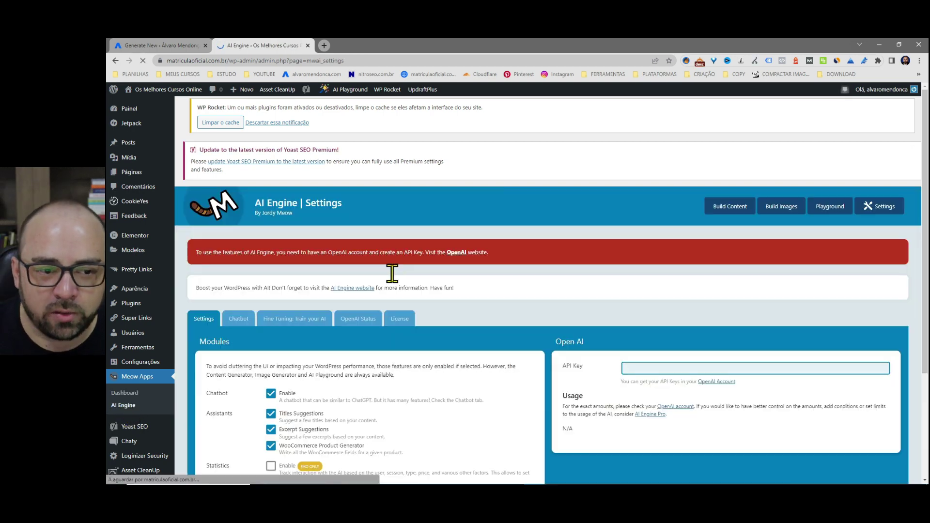
scroll(537, 275, down, 3)
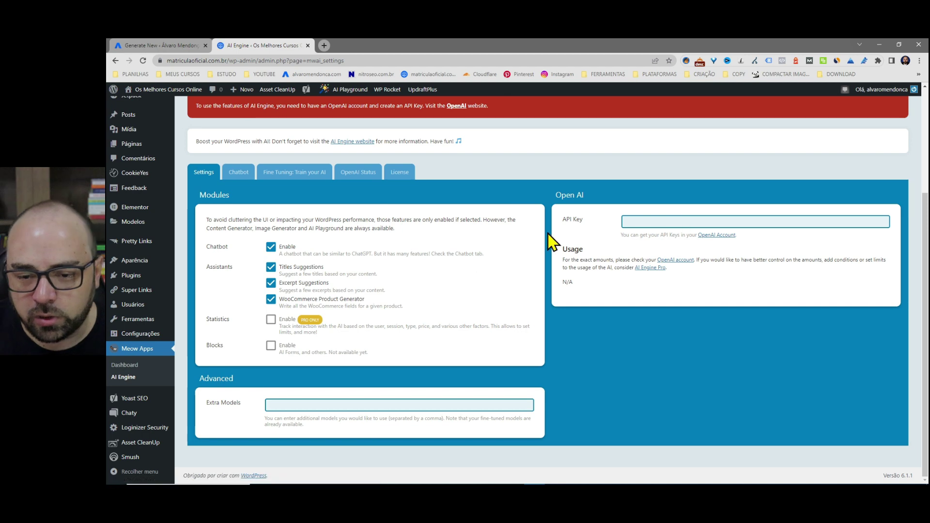
click(712, 236)
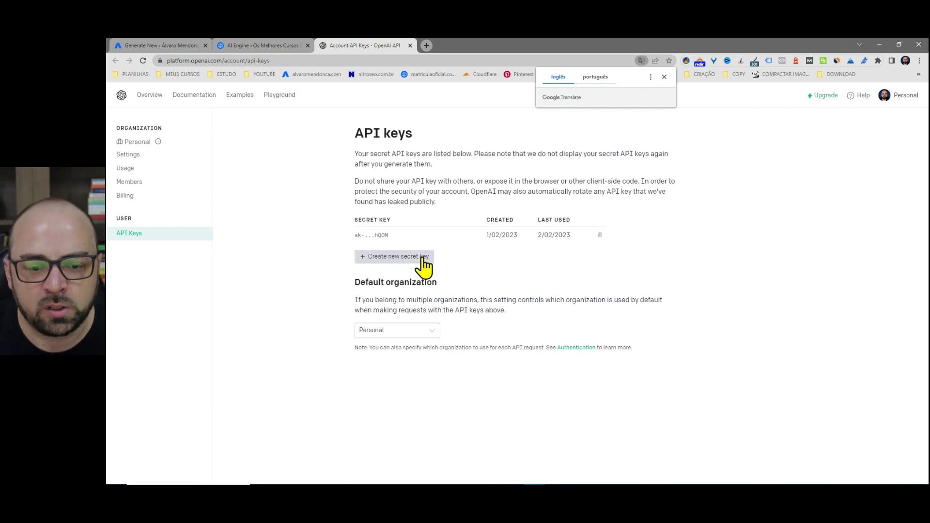
Create a new OpenAI secret key and copy it
click(381, 261)
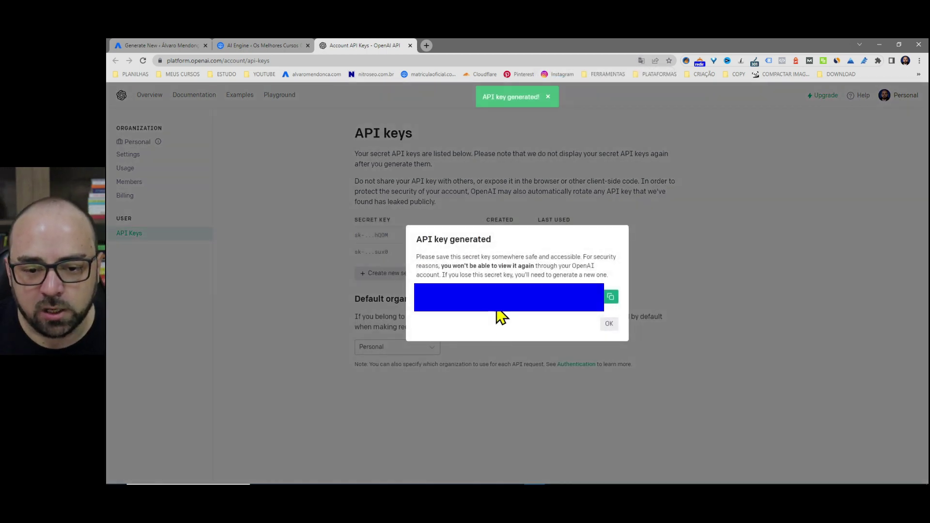
click(611, 297)
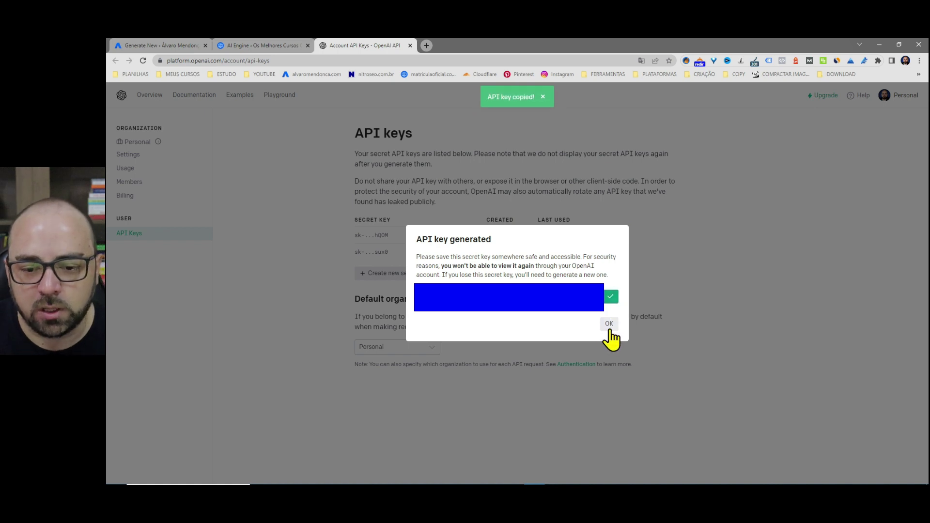
click(610, 325)
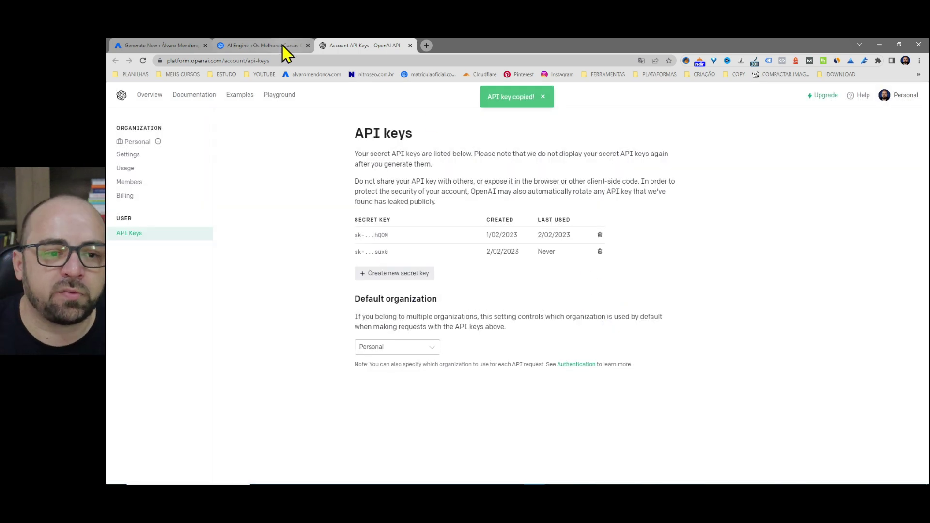
Return to the AI Engine settings and paste the copied key into the OpenAI API Key field
click(243, 46)
click(656, 221)
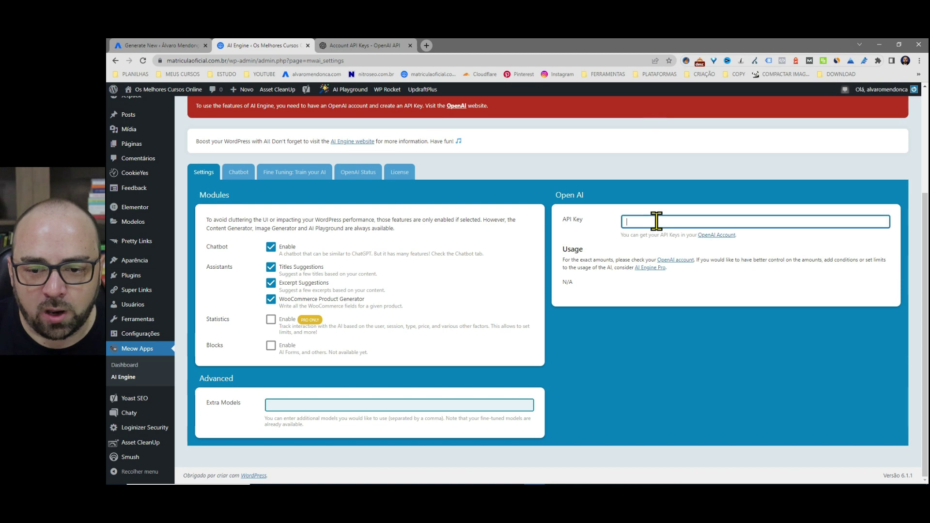
key(ctrl+v)
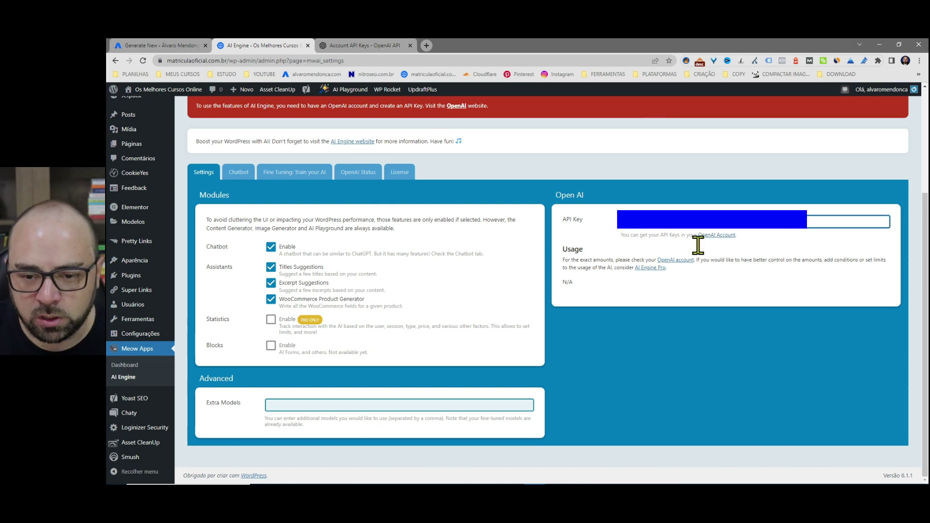
click(711, 357)
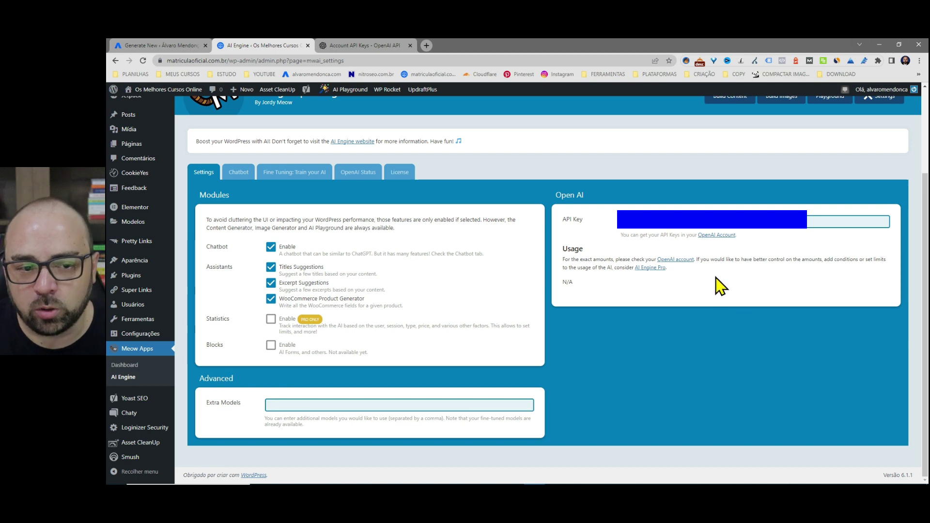
Open AI Engine's Content Generator through the Generate New option for posts
scroll(689, 362, up, 1)
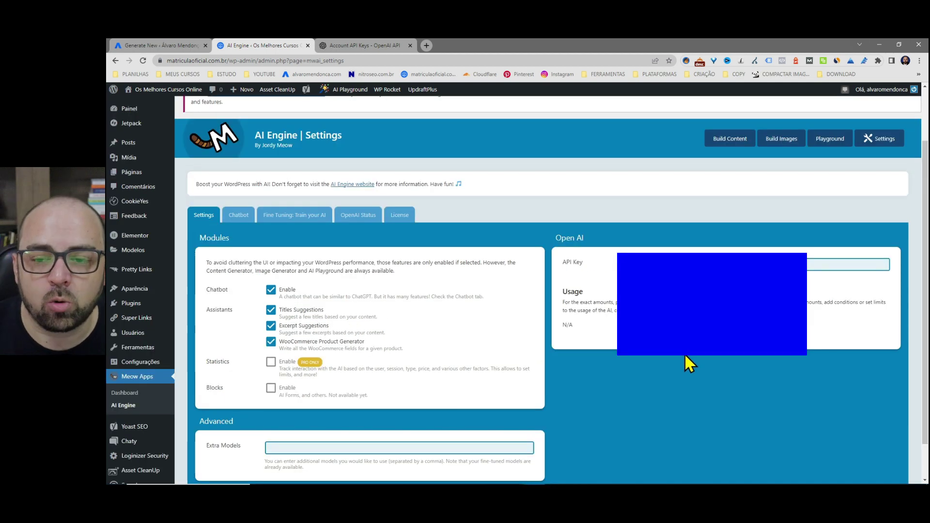
scroll(615, 378, up, 2)
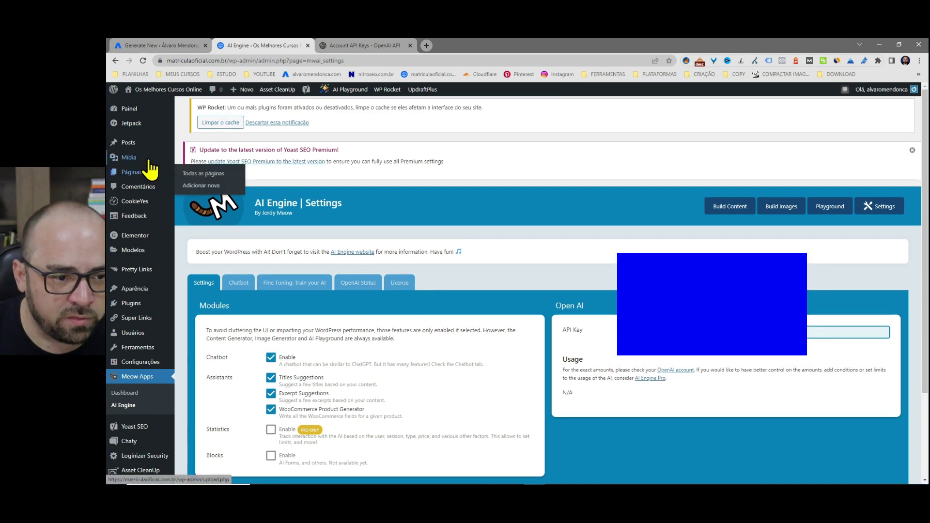
mouse_move(151, 147)
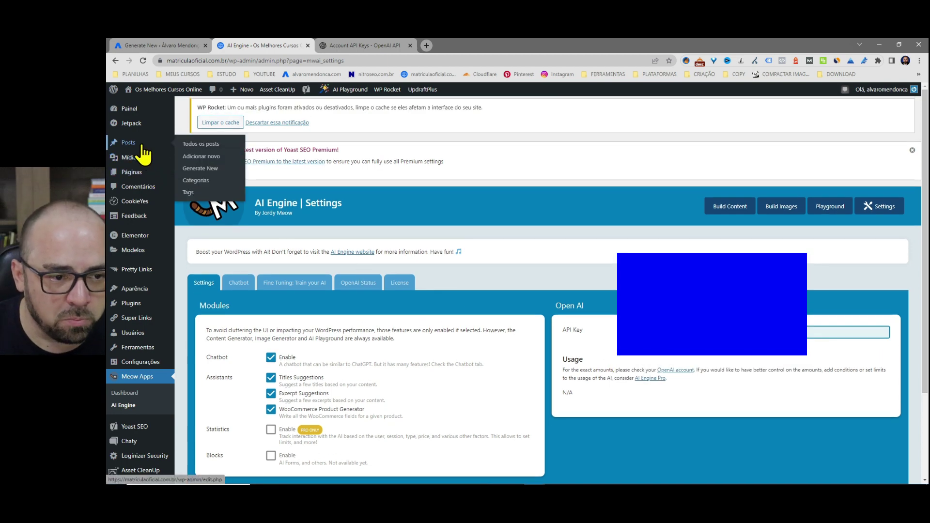
click(219, 177)
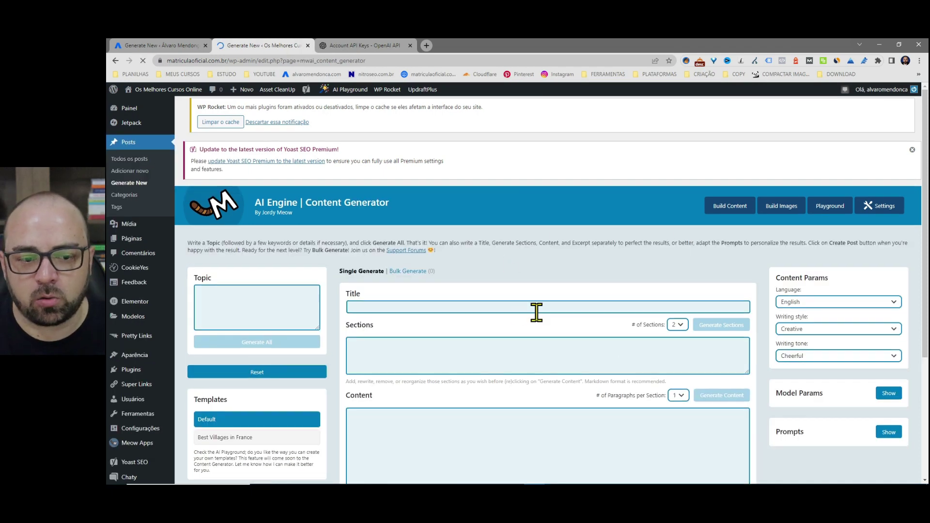
scroll(535, 312, down, 3)
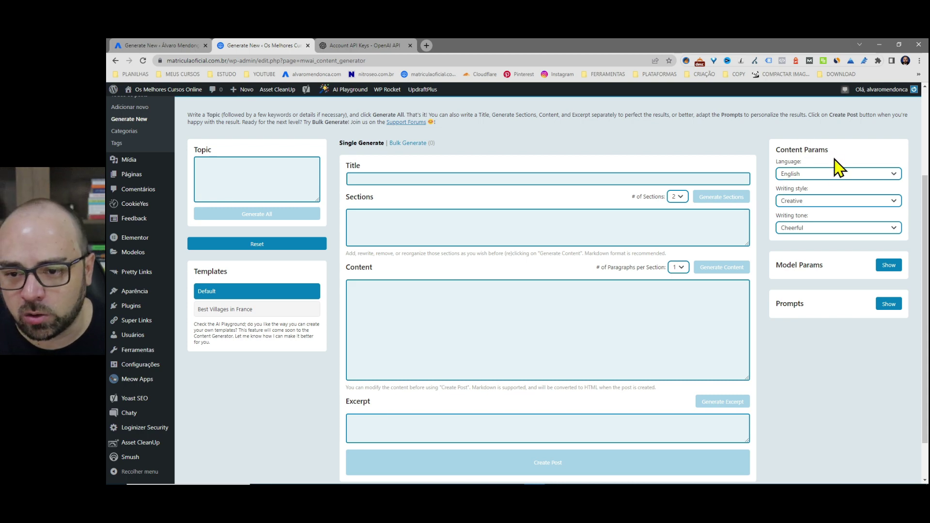
Enlarge the Content Generator page and translate it into Portuguese
key(ctrl+plus)
key(ctrl+plus)
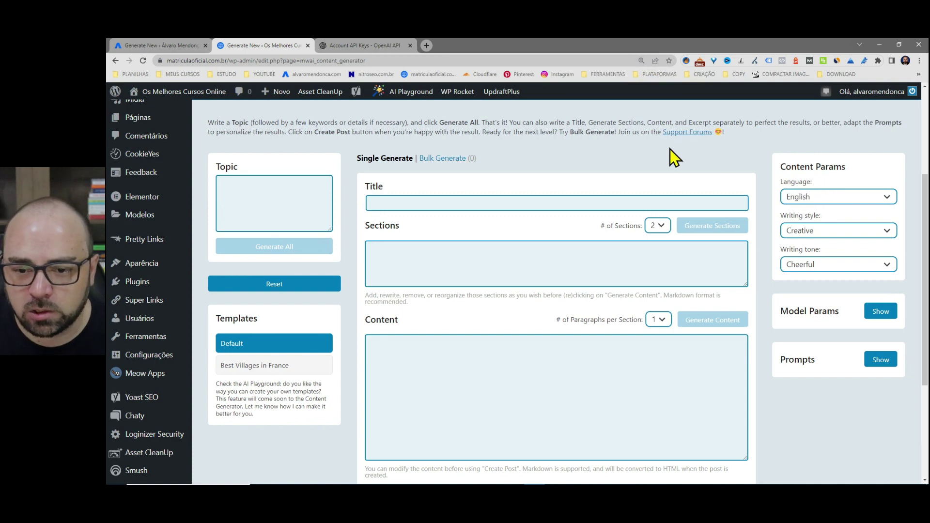
right_click(677, 160)
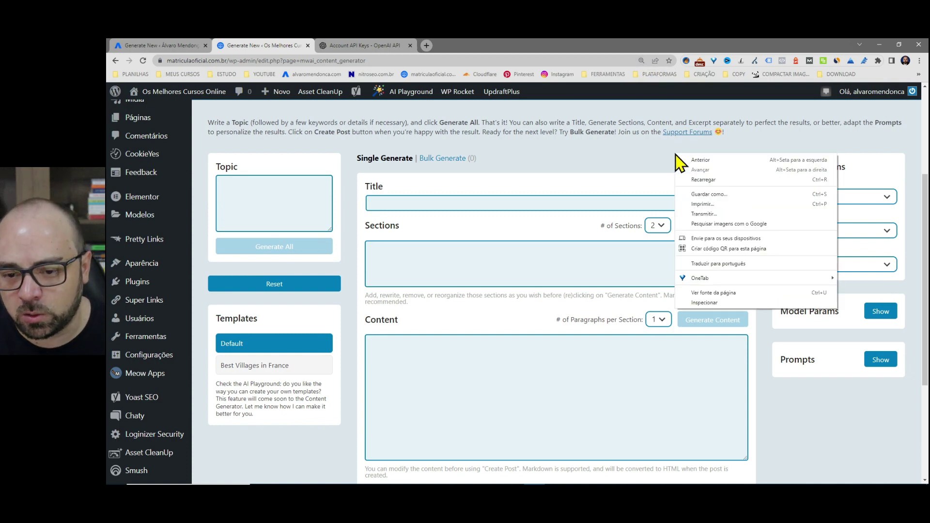
click(751, 253)
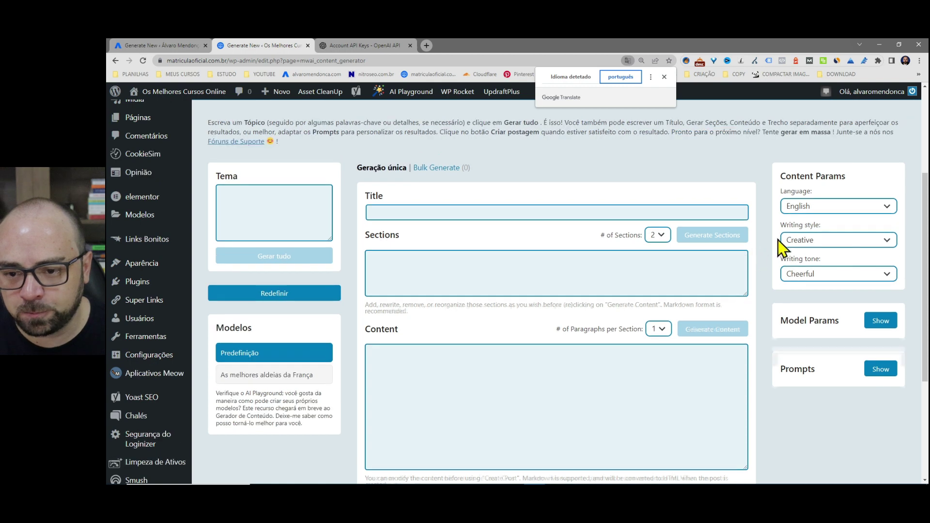
Set the content language to Portuguese and the writing style to Persuasivo
click(812, 209)
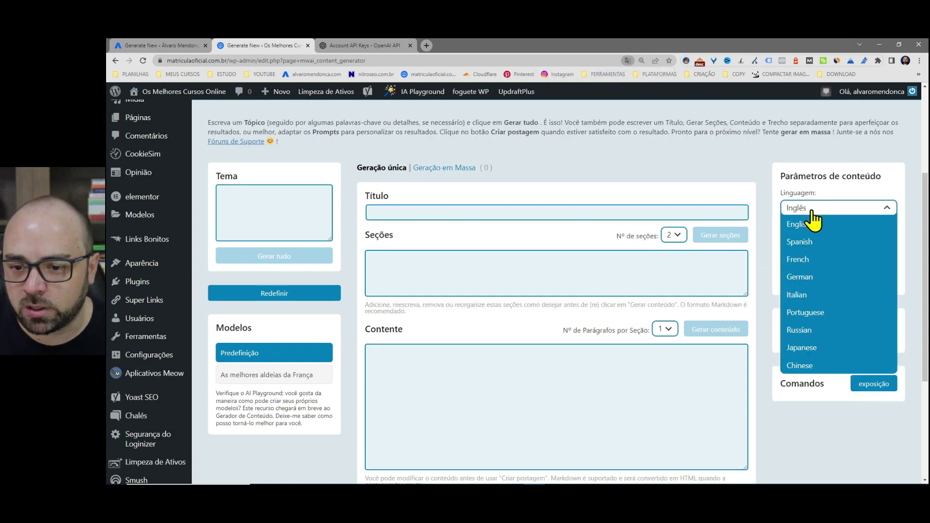
click(803, 314)
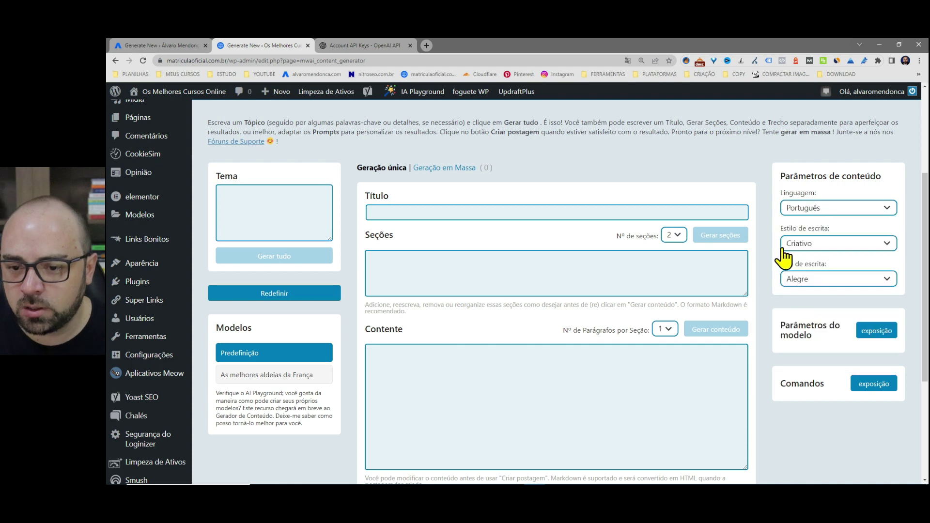
click(823, 245)
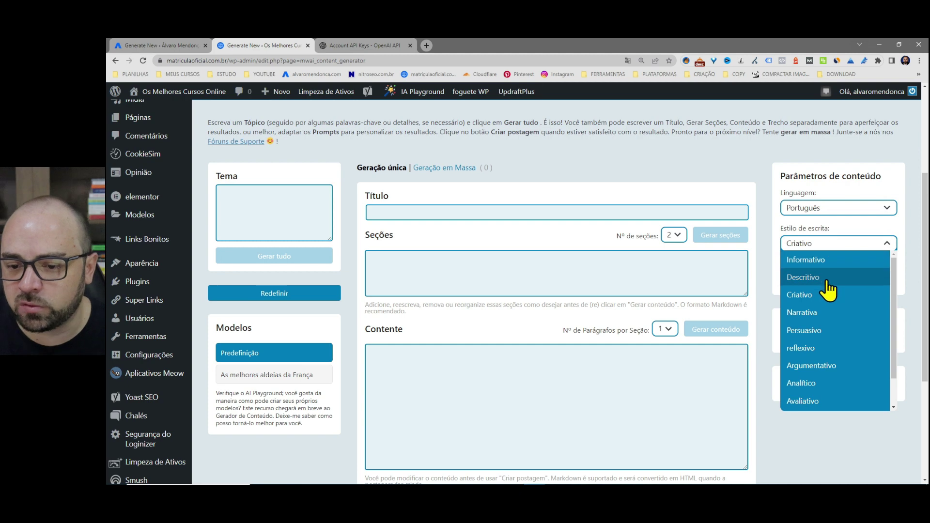
scroll(826, 331, down, 1)
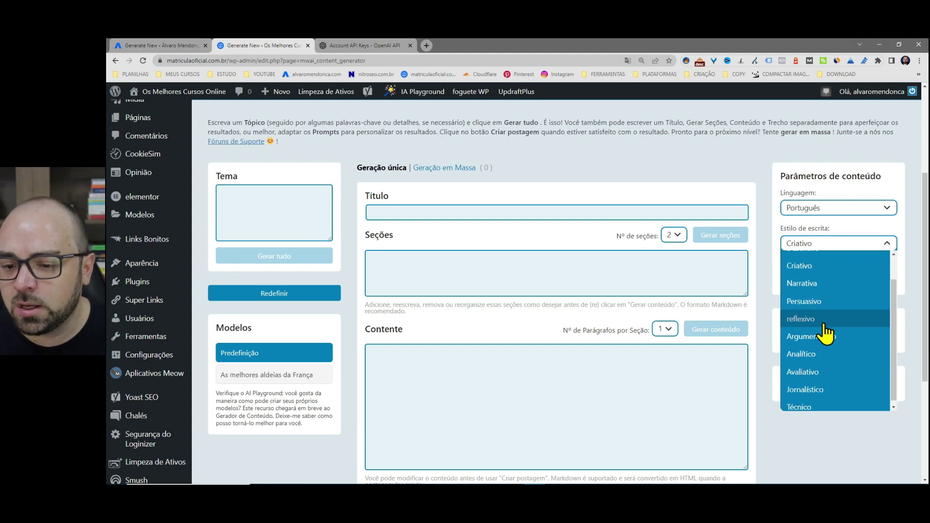
scroll(828, 310, down, 1)
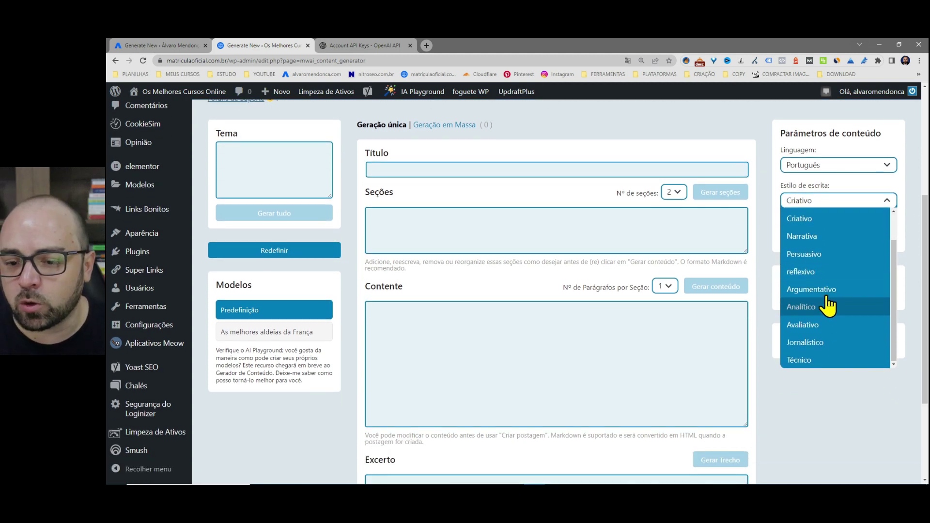
click(830, 257)
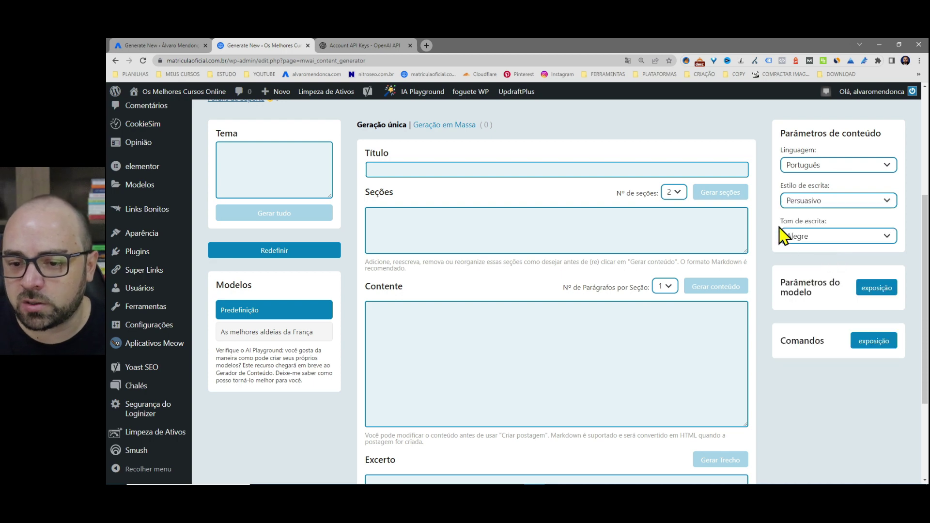
Set the writing tone of the generated content to Persuasivo
click(831, 241)
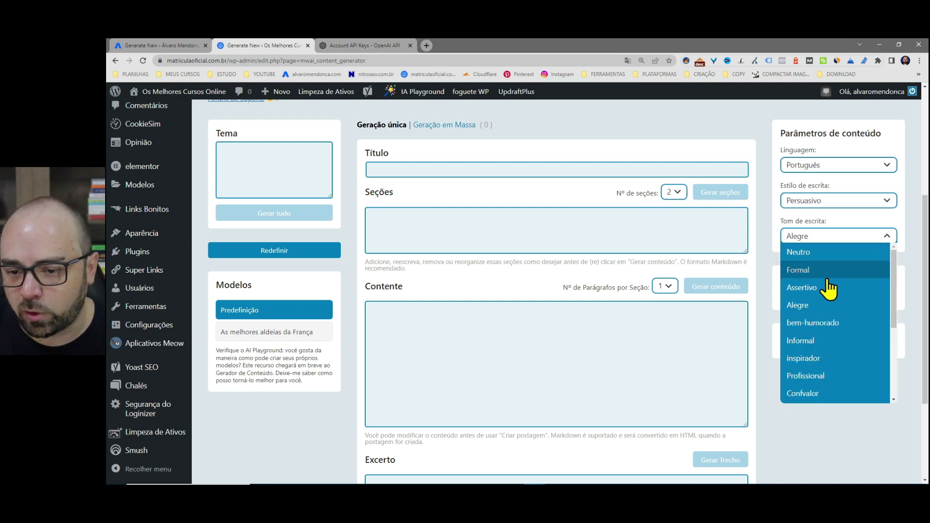
scroll(829, 315, down, 3)
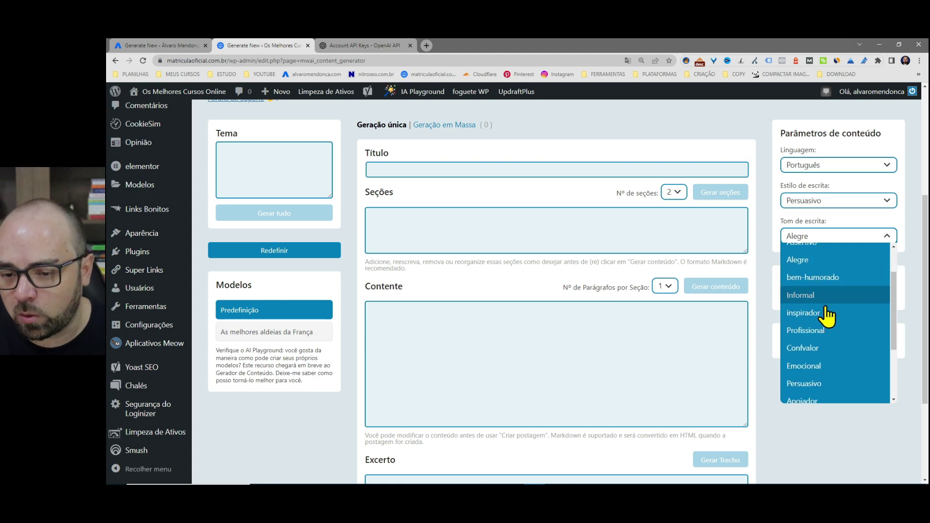
scroll(825, 307, down, 1)
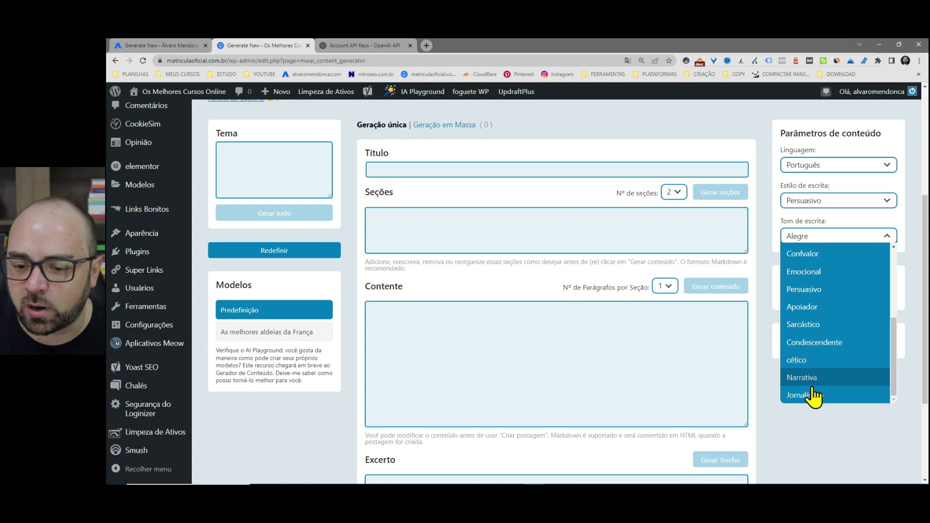
click(818, 293)
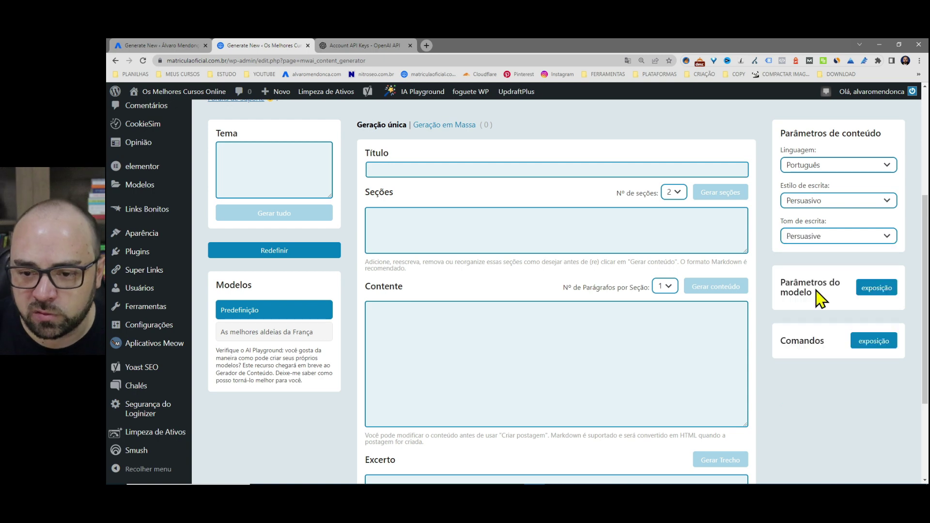
Enter the topic "Escreva um artigo sobre 5 benefícios de aplicar SEO no site" in the Content Generator
scroll(752, 216, up, 1)
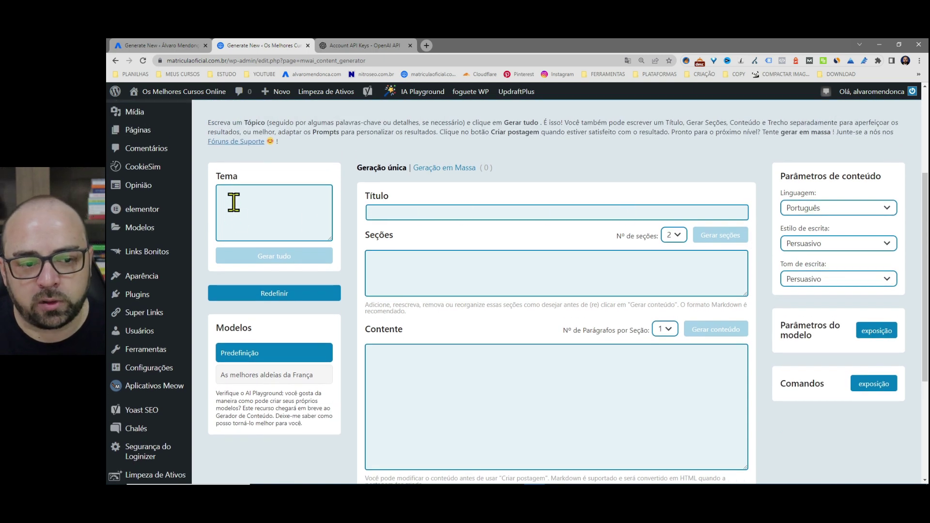
click(267, 197)
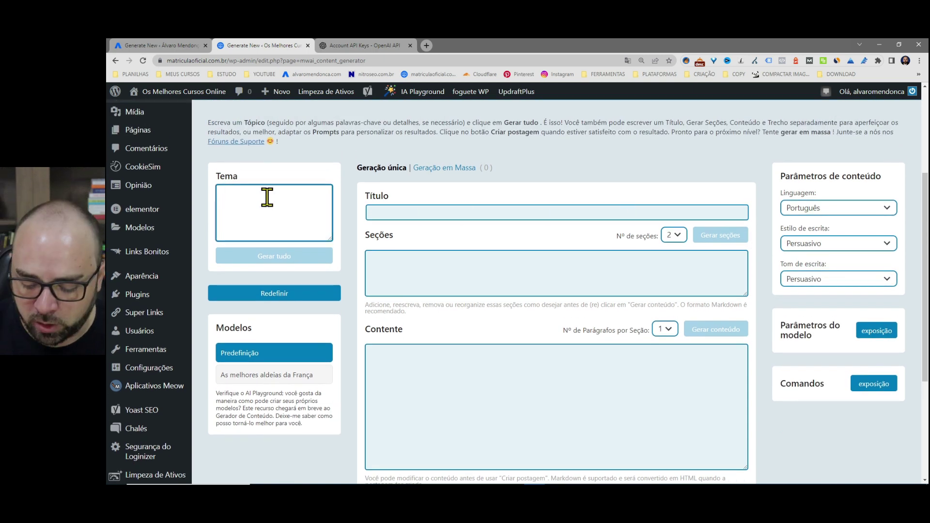
text(Es)
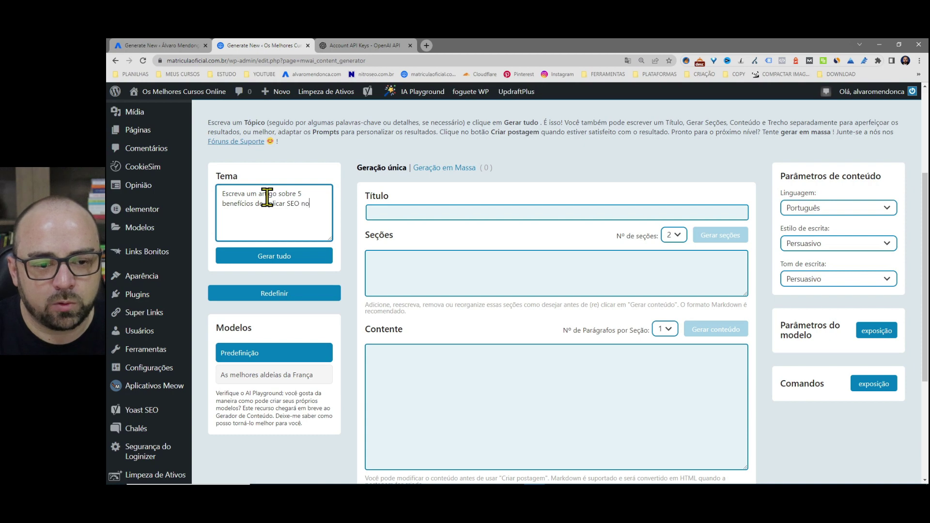
Copy "5 benefícios de aplicar SEO no site" from the topic into the article's title
click(394, 213)
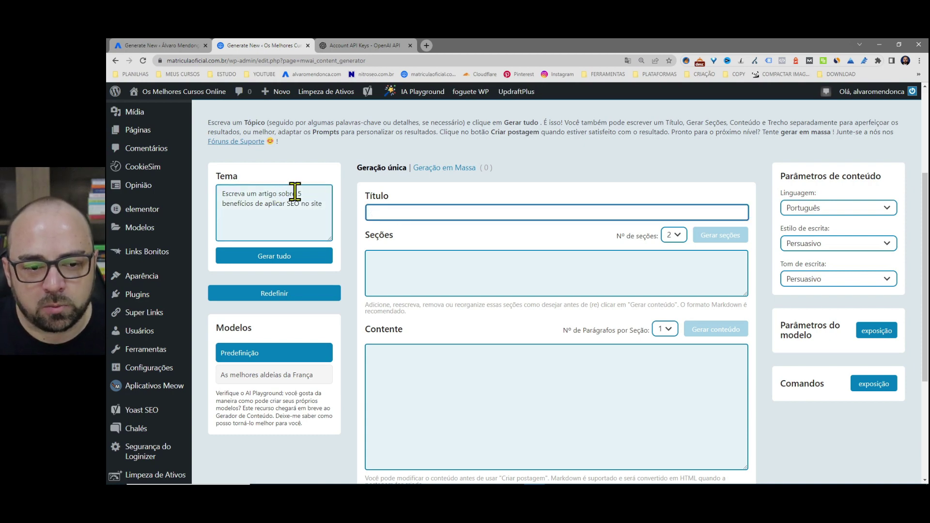
drag(298, 193, 329, 205)
key(ctrl+c)
click(411, 212)
key(ctrl+v)
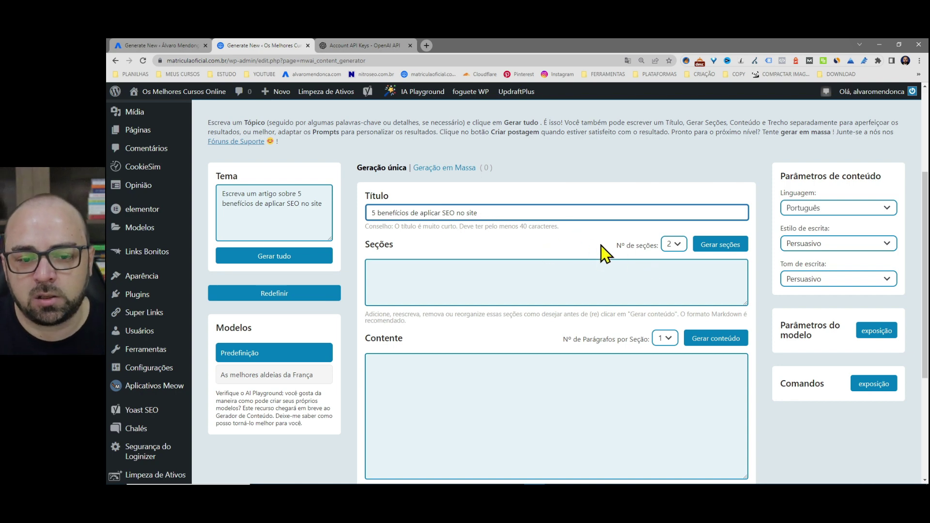
Set the number of sections to 6 and the number of paragraphs per section to 2
click(675, 247)
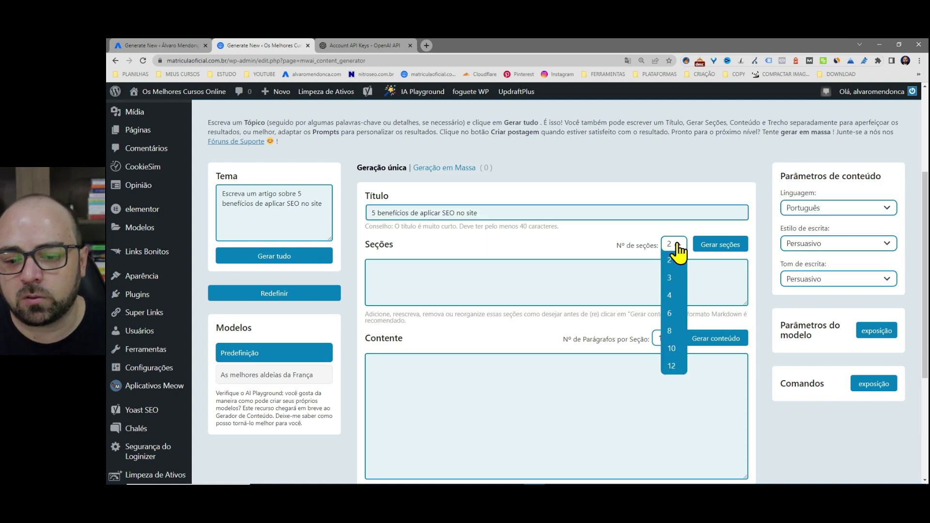
click(671, 313)
scroll(606, 237, down, 1)
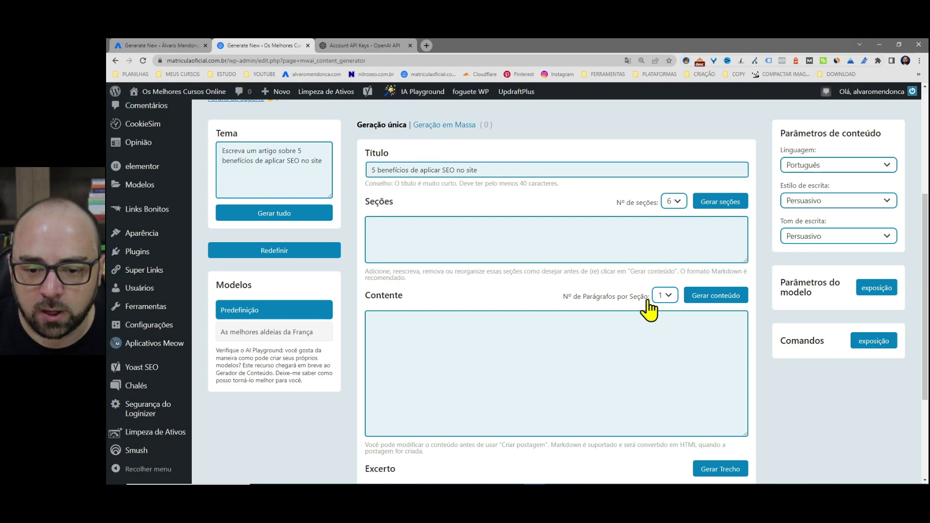
click(666, 298)
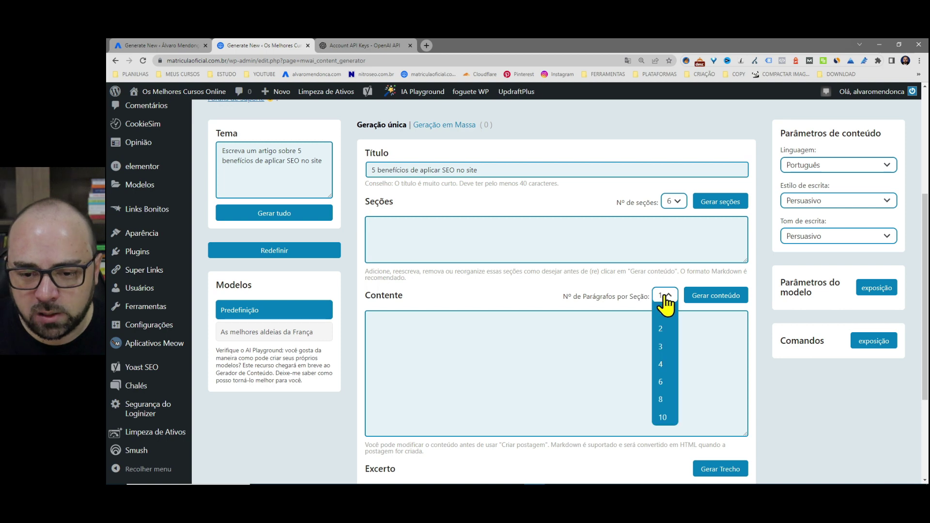
click(666, 334)
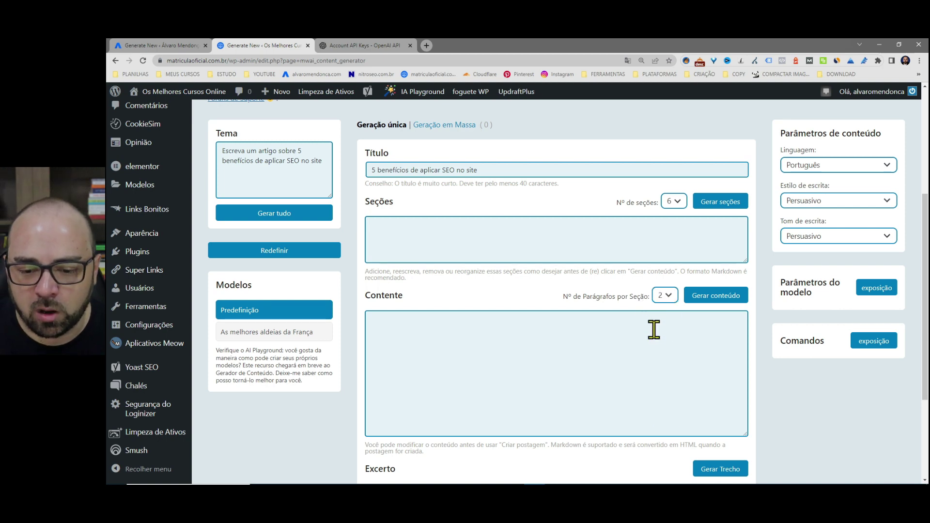
Generate the title, sections, content and excerpt all at once from the topic
scroll(654, 329, down, 3)
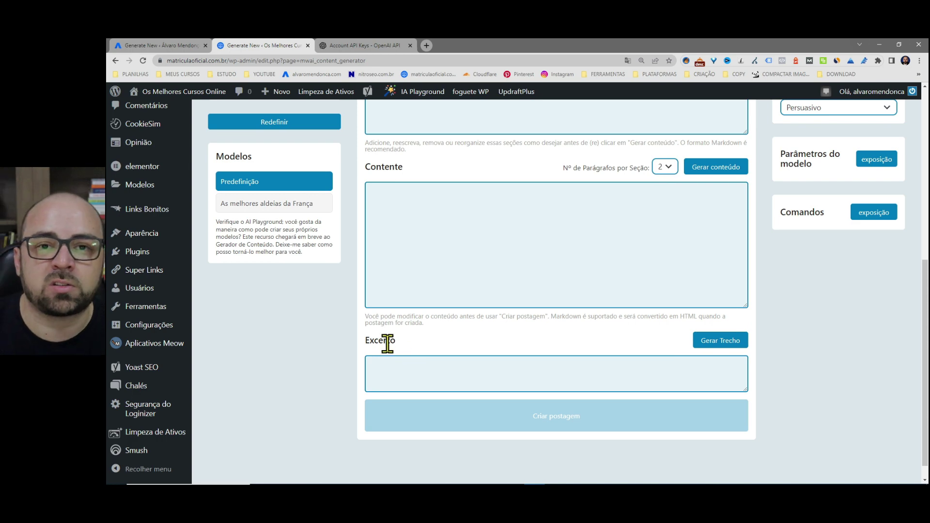
scroll(475, 324, up, 4)
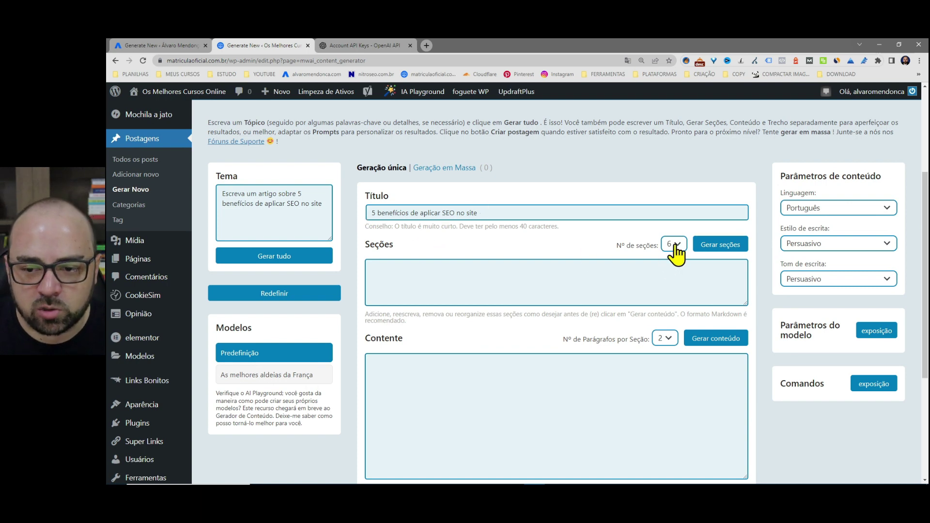
scroll(671, 254, down, 1)
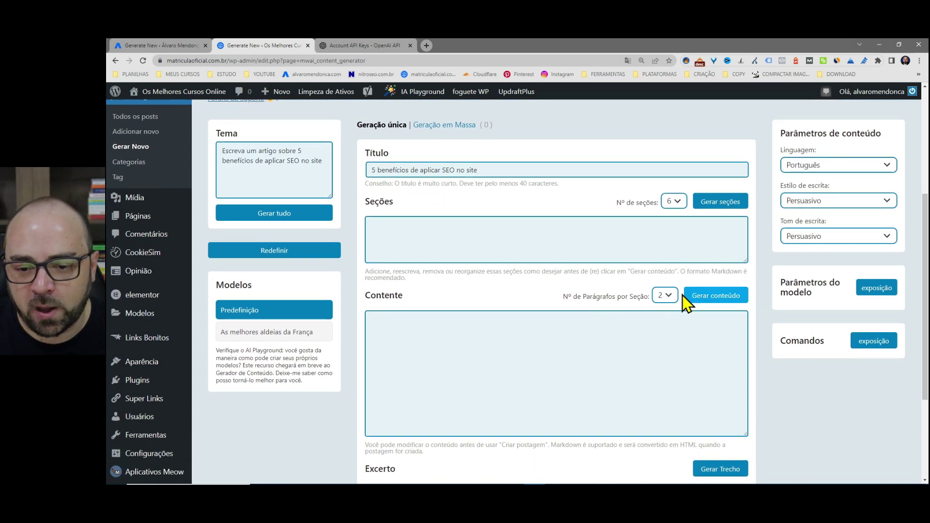
click(273, 216)
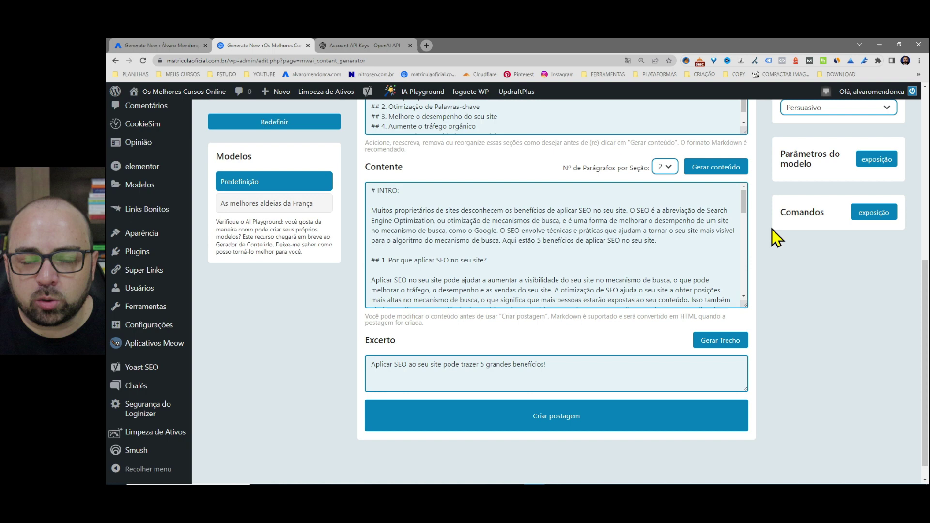
Enlarge the sections field and look over the complete list of generated section headings
scroll(777, 237, up, 3)
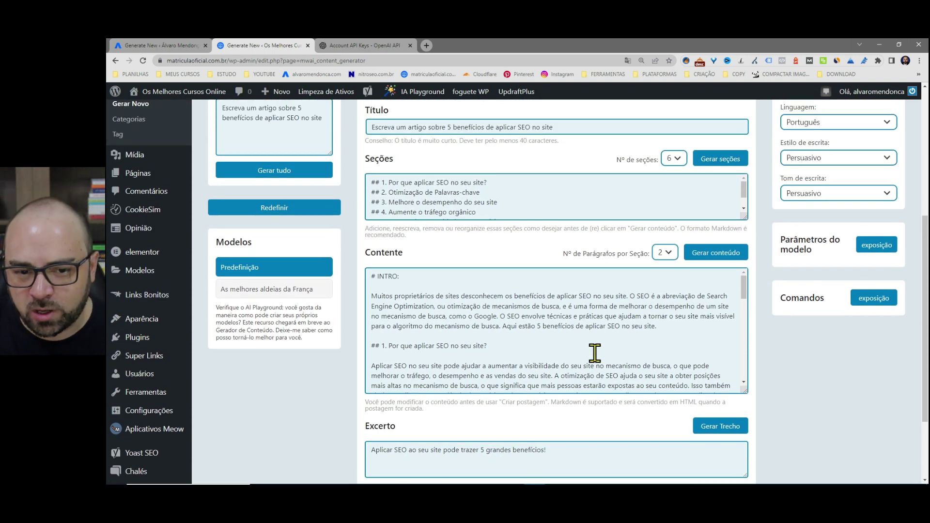
scroll(484, 204, up, 1)
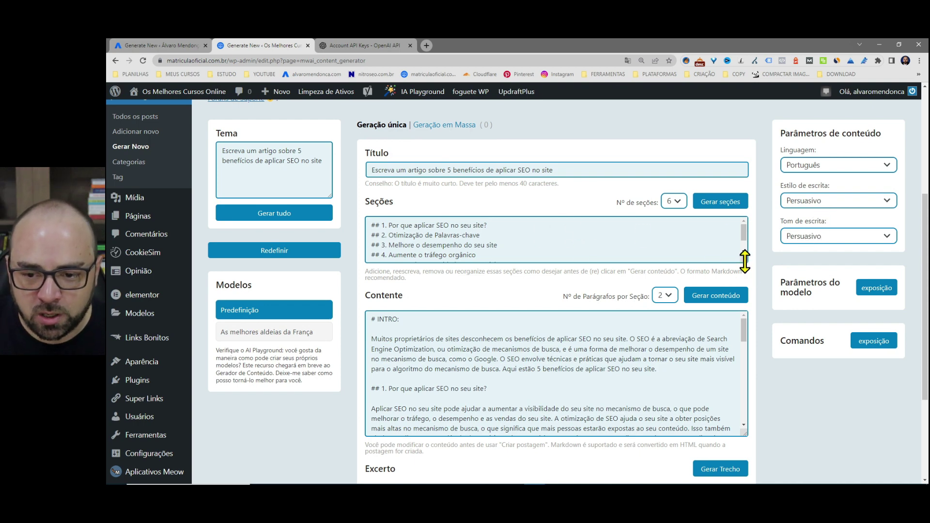
drag(744, 262, 747, 290)
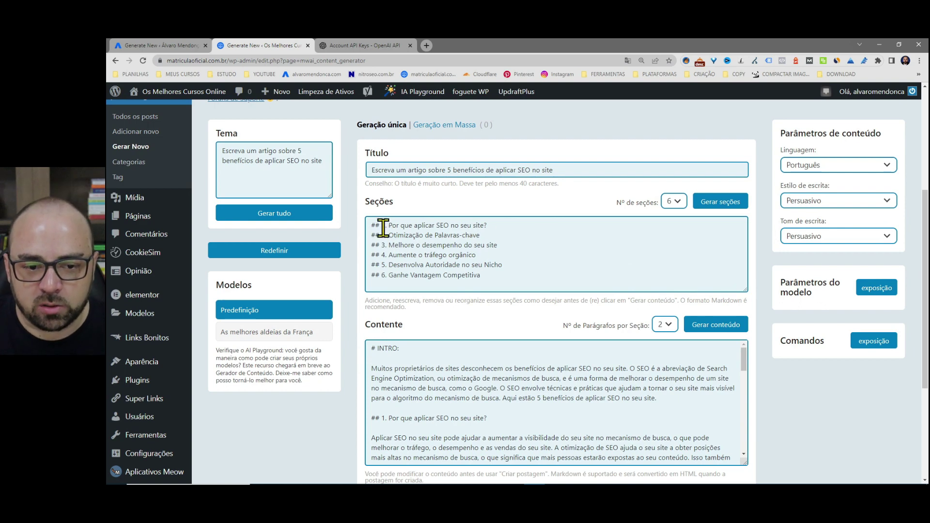
drag(382, 228, 498, 270)
click(504, 271)
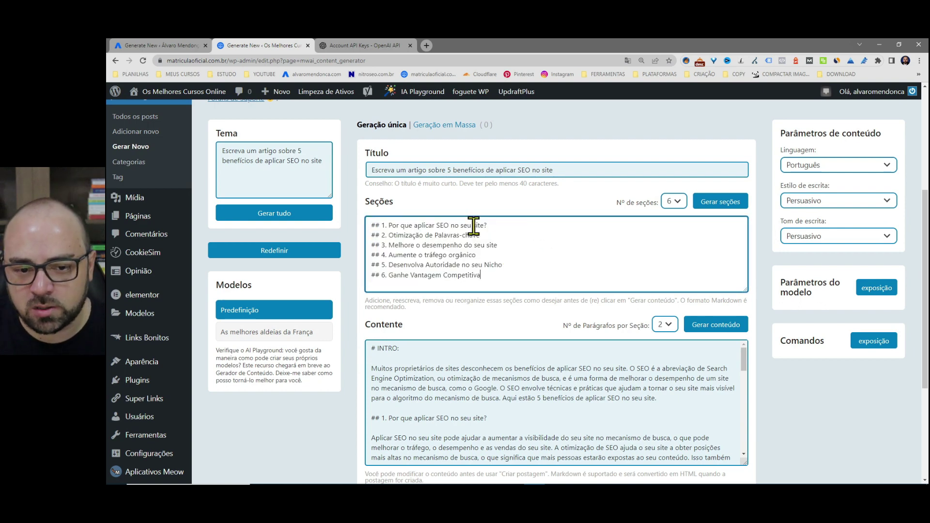
Enlarge the content field and examine the generated introduction and the section on why to apply SEO
scroll(515, 235, down, 1)
scroll(530, 315, down, 2)
scroll(596, 334, up, 2)
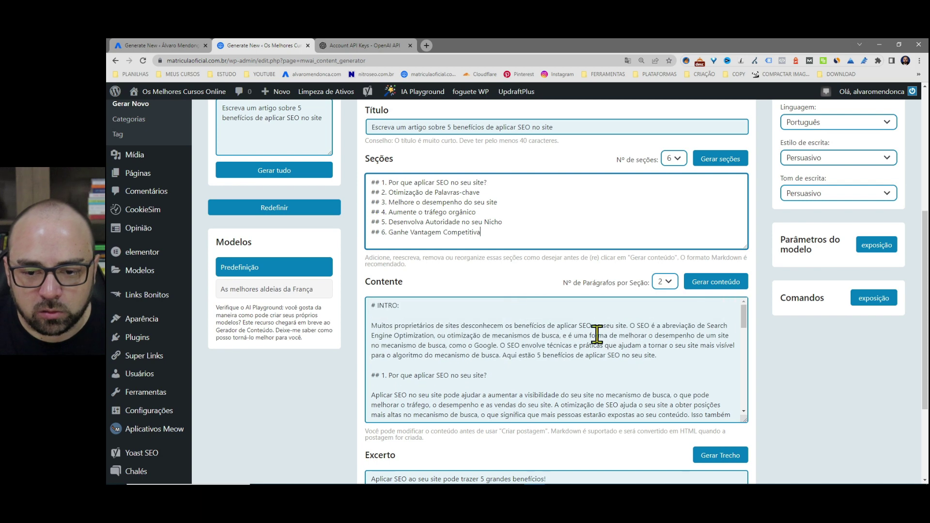
scroll(799, 371, down, 2)
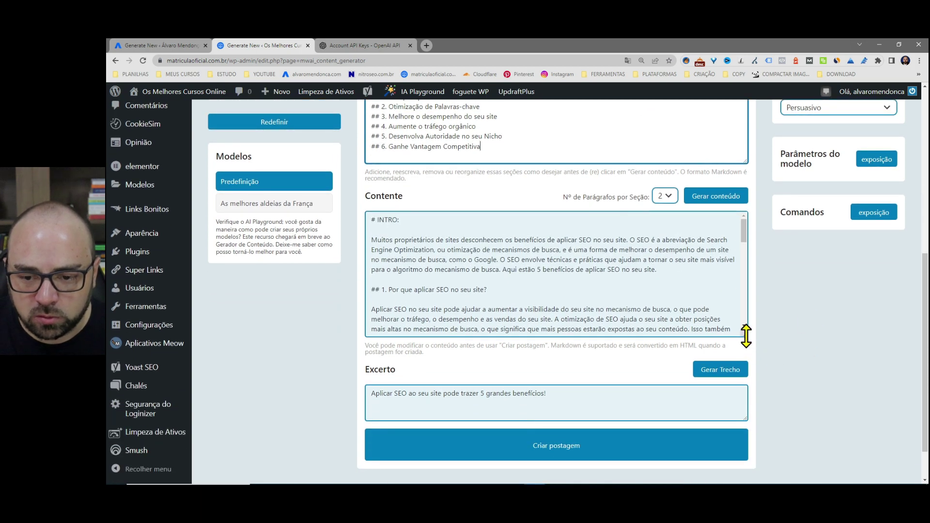
drag(746, 335, 746, 481)
scroll(628, 309, down, 1)
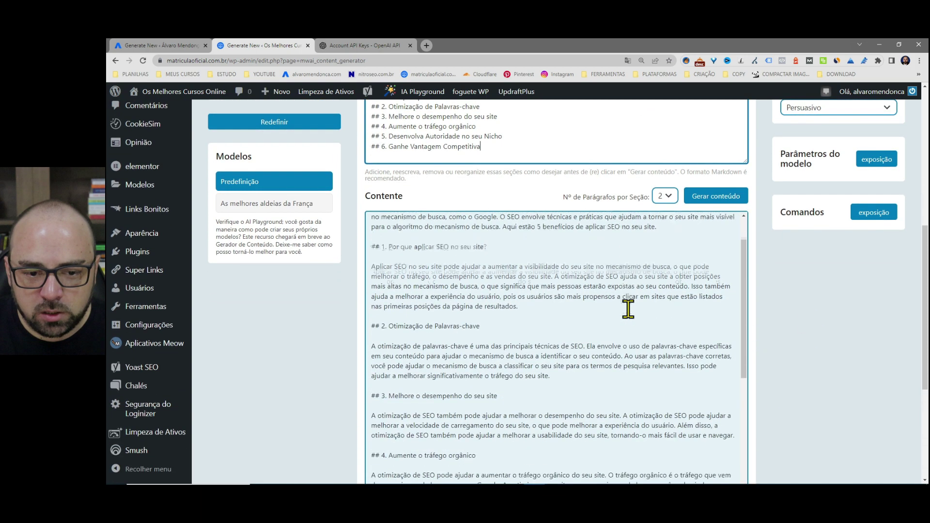
scroll(628, 309, up, 1)
drag(394, 247, 603, 264)
click(592, 260)
scroll(592, 260, down, 1)
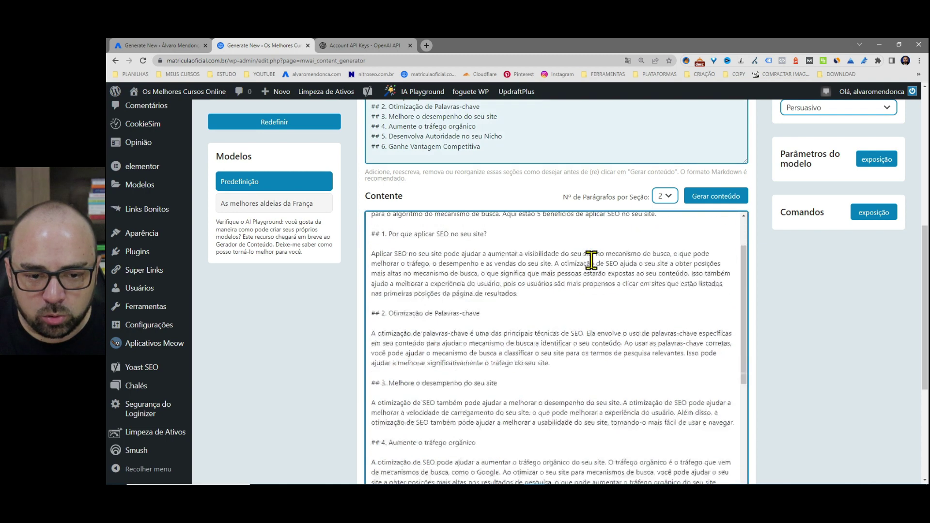
scroll(425, 235, down, 1)
scroll(426, 245, up, 1)
scroll(390, 288, down, 1)
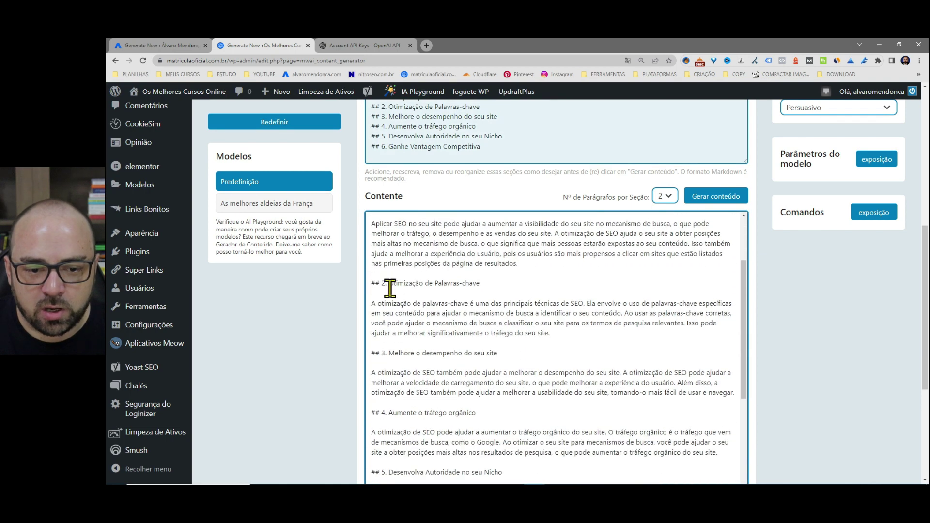
Review the remaining generated content from the "Otimização de Palavras-chave" section through the closing "OUTRO" part
drag(388, 286, 480, 285)
scroll(495, 281, down, 2)
drag(388, 267, 498, 271)
scroll(499, 270, down, 1)
drag(397, 283, 497, 282)
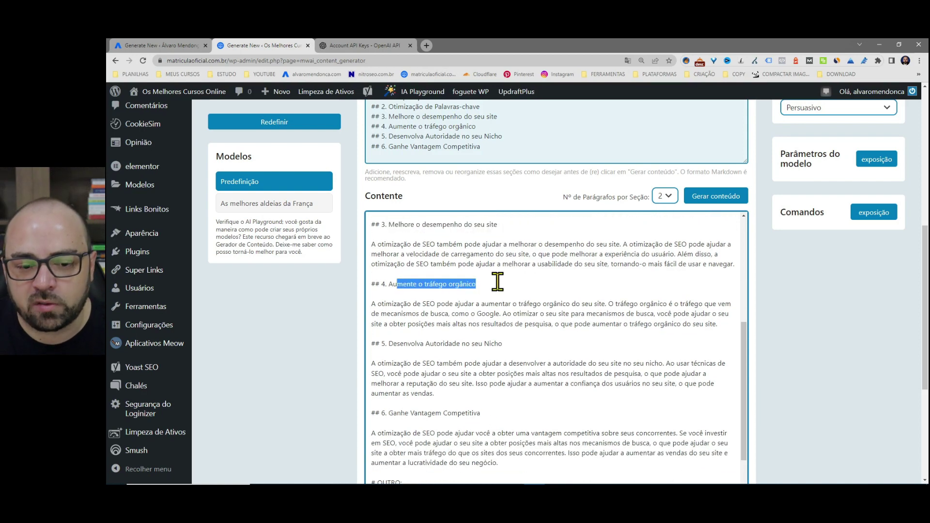
click(497, 282)
click(440, 343)
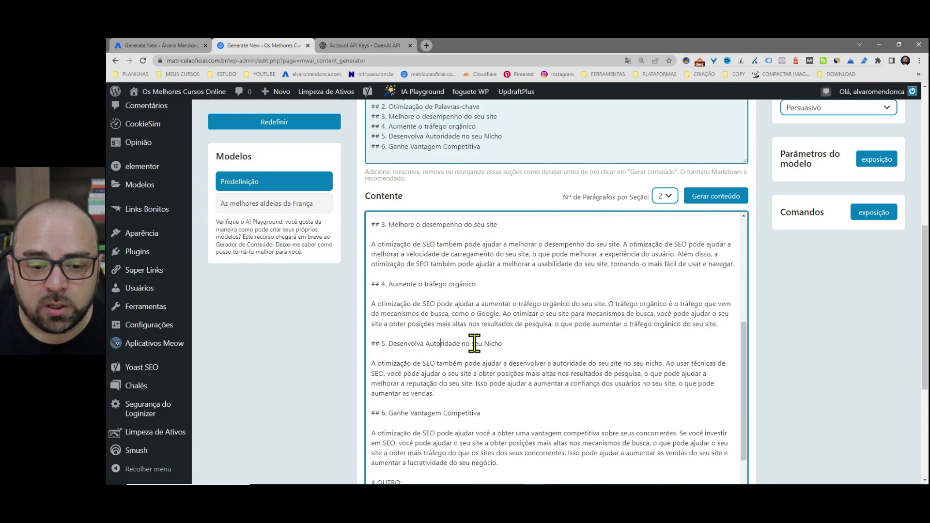
scroll(474, 343, down, 1)
drag(389, 362, 467, 362)
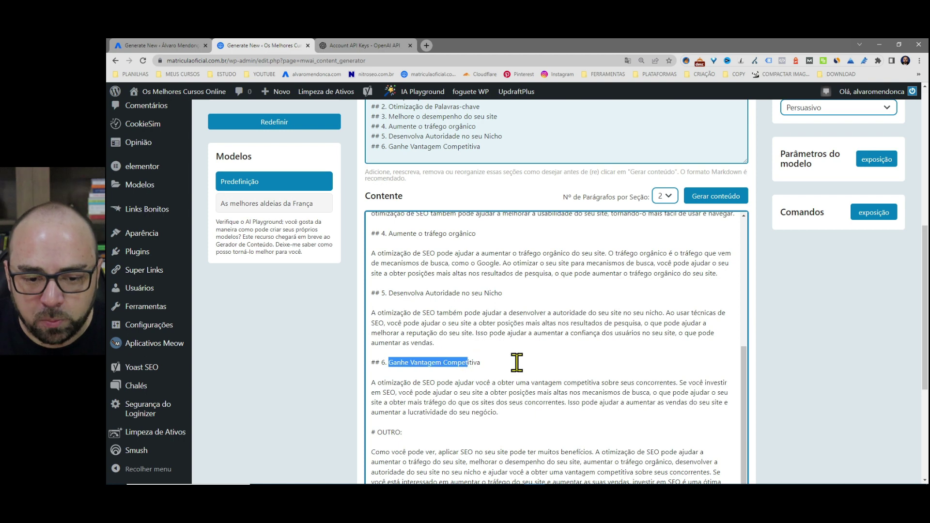
click(517, 362)
scroll(515, 362, down, 3)
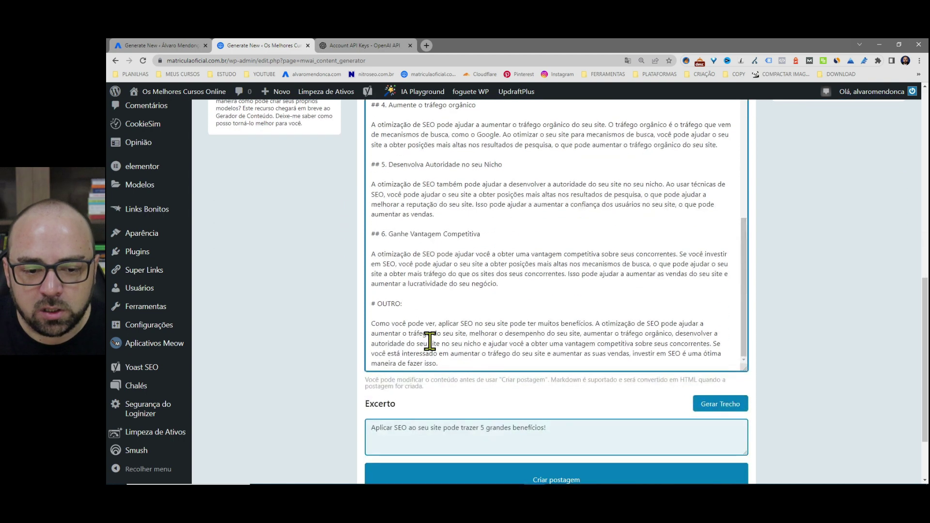
triple_click(390, 304)
click(448, 316)
scroll(461, 315, down, 2)
scroll(502, 292, up, 3)
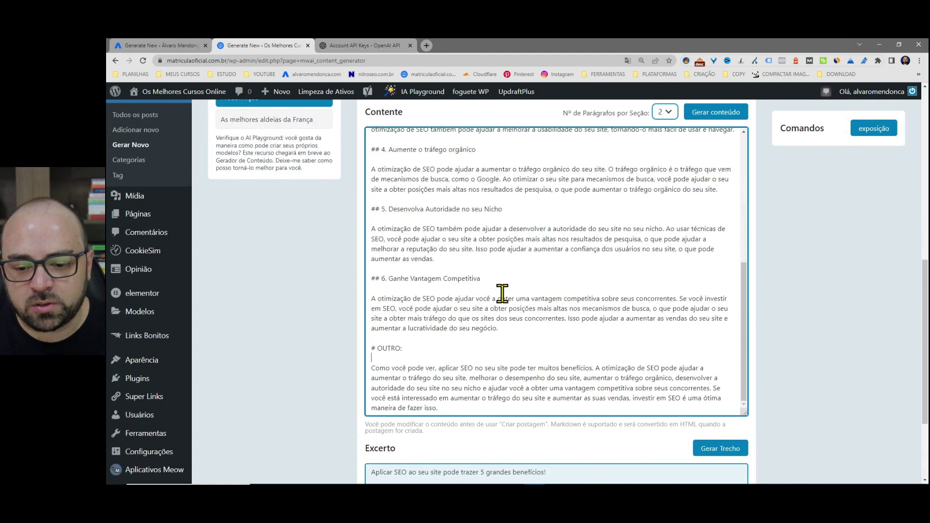
Look over the whole generated article again, from the title and section list down to the excerpt
scroll(503, 292, up, 15)
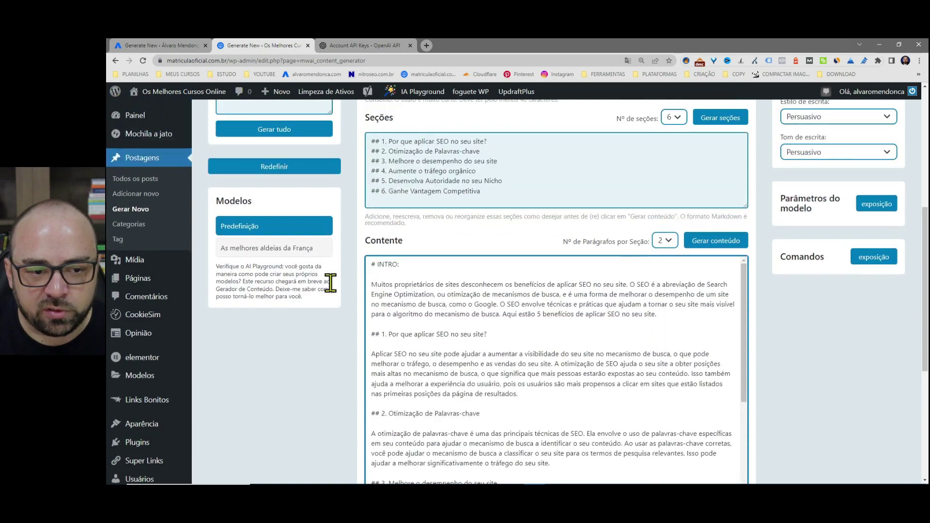
scroll(490, 314, up, 2)
scroll(492, 324, up, 1)
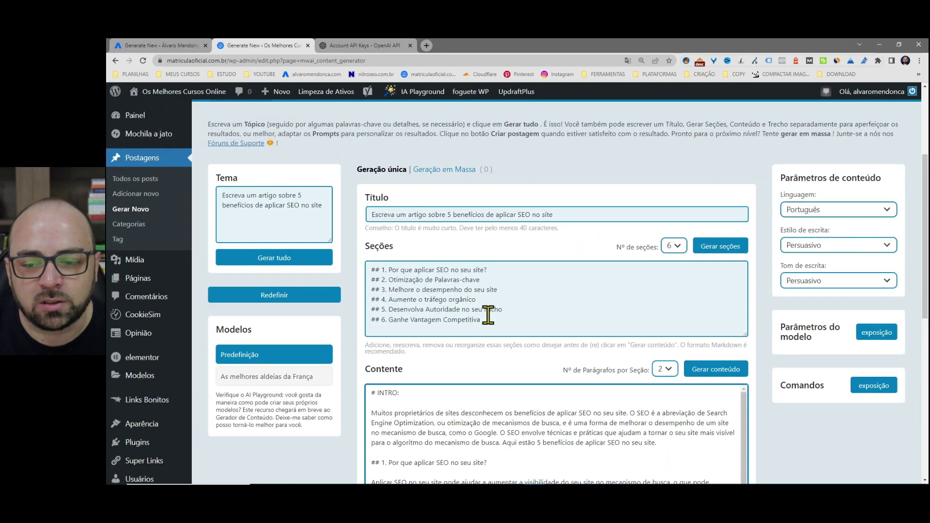
scroll(488, 316, down, 10)
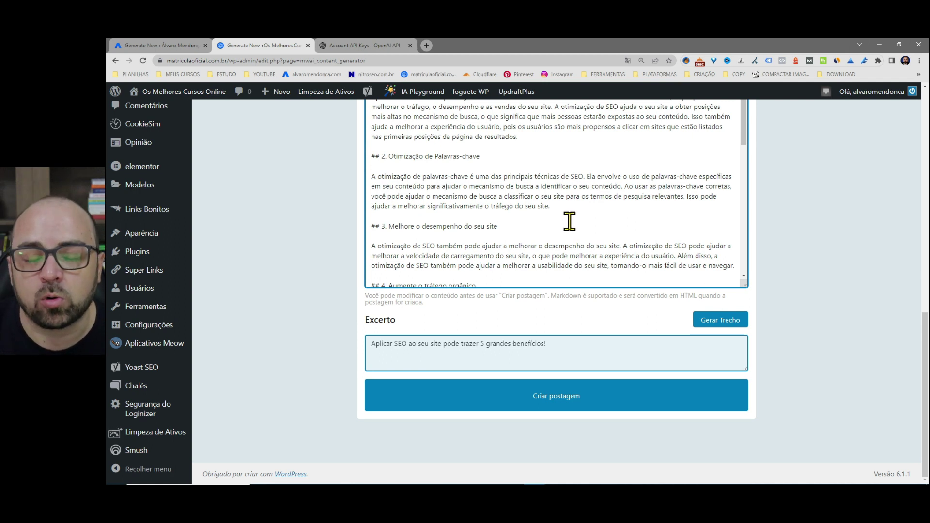
scroll(569, 219, up, 2)
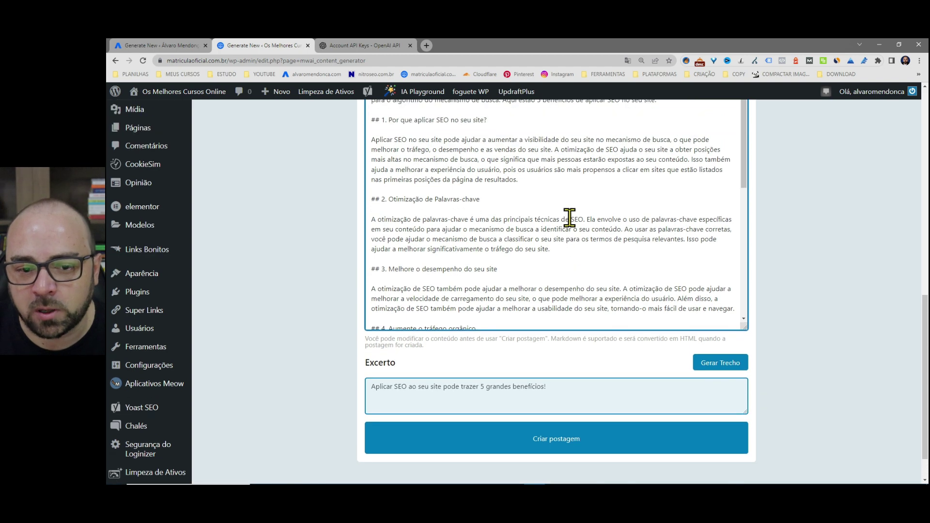
scroll(569, 219, down, 5)
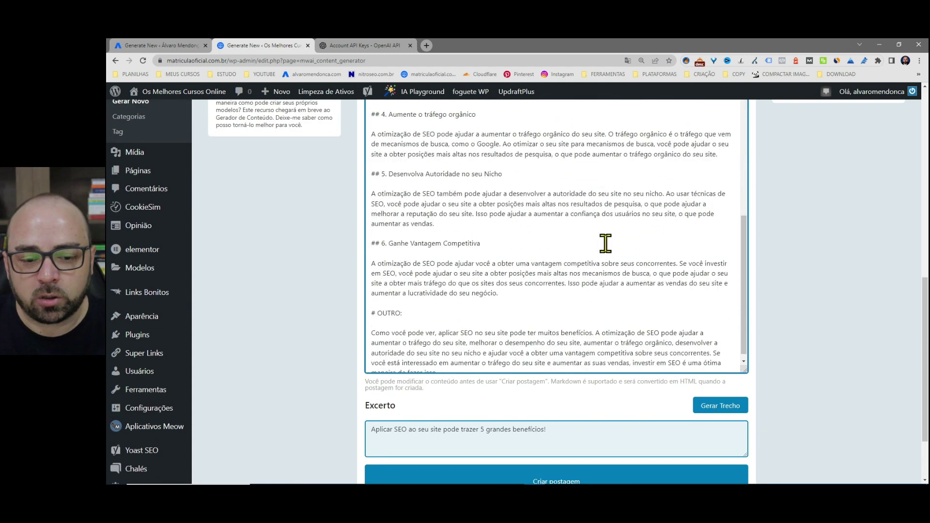
Switch to the Notepad checklist and add "ok" after the plugin installation, API key and AI article items
key(alt+Tab)
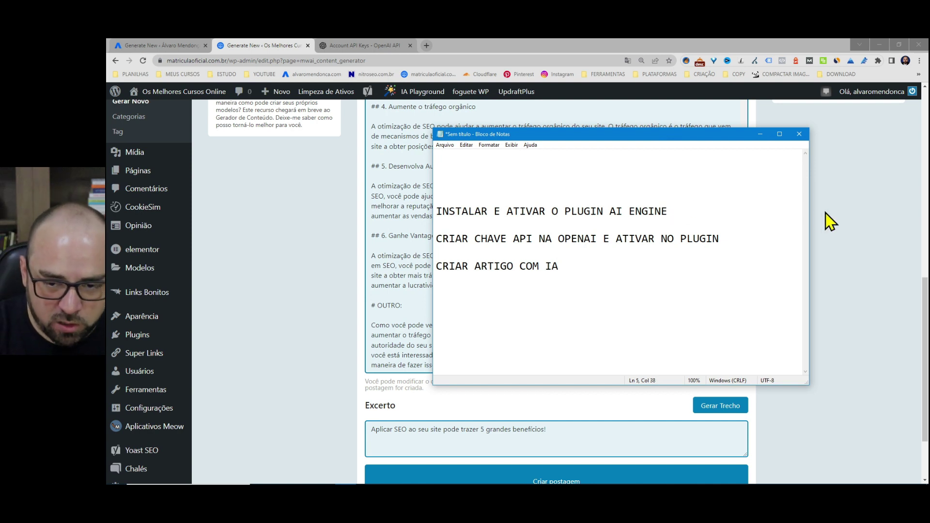
text(ok)
click(750, 243)
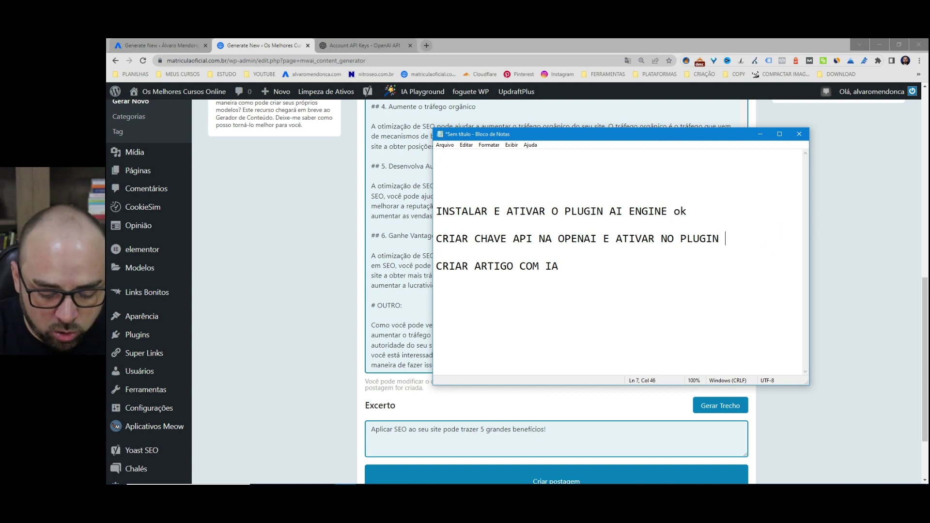
click(640, 261)
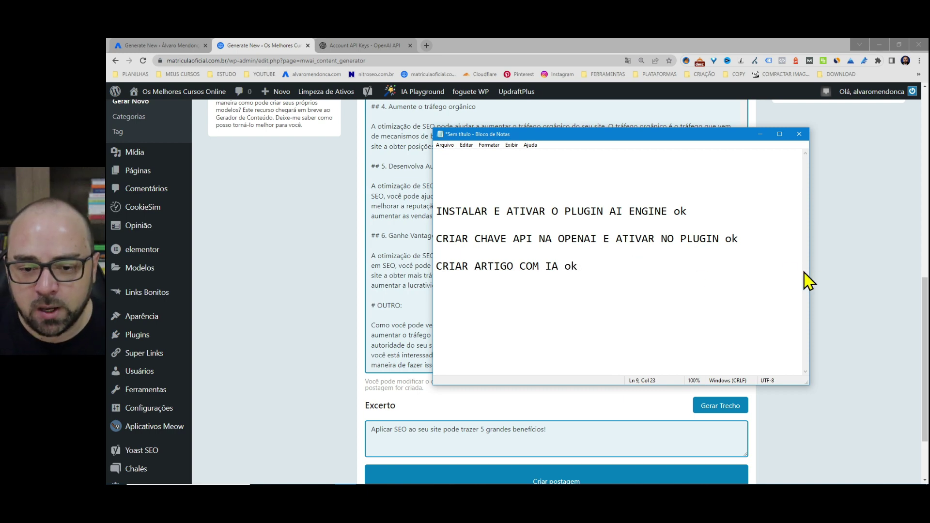
Return to the browser, create a draft post from the generated SEO article and open it for editing
click(846, 285)
scroll(813, 289, down, 3)
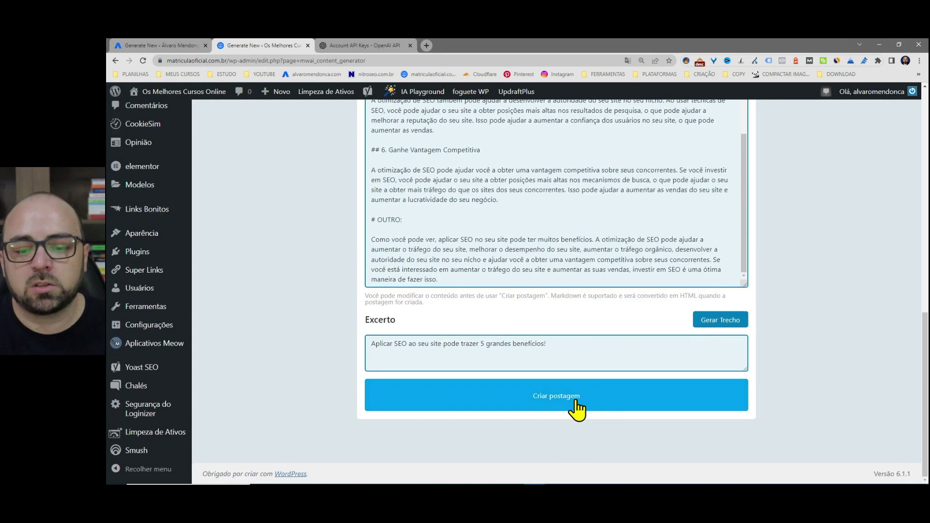
key(ctrl+minus)
key(ctrl+minus)
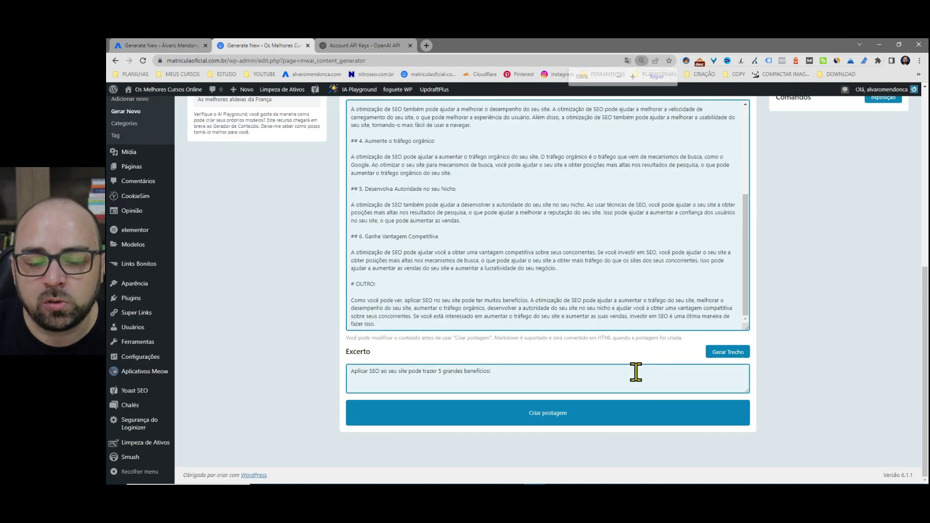
click(614, 417)
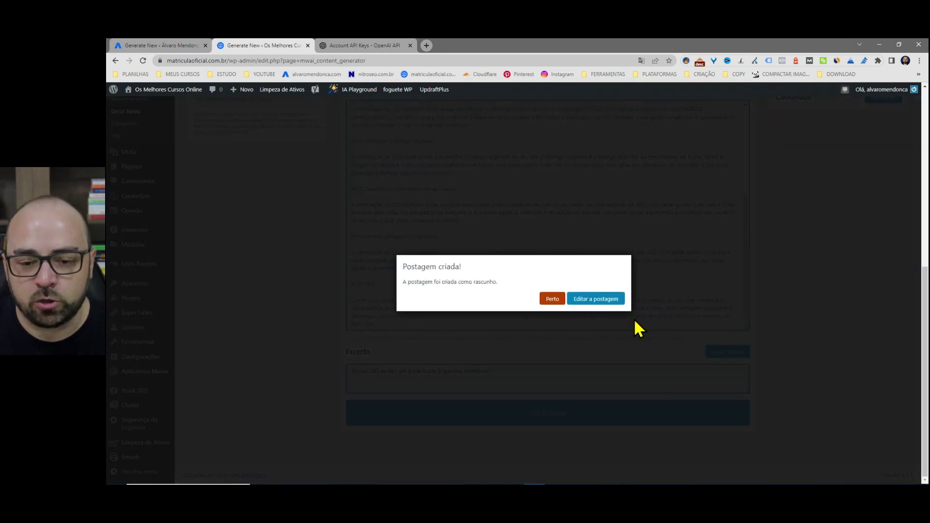
click(598, 301)
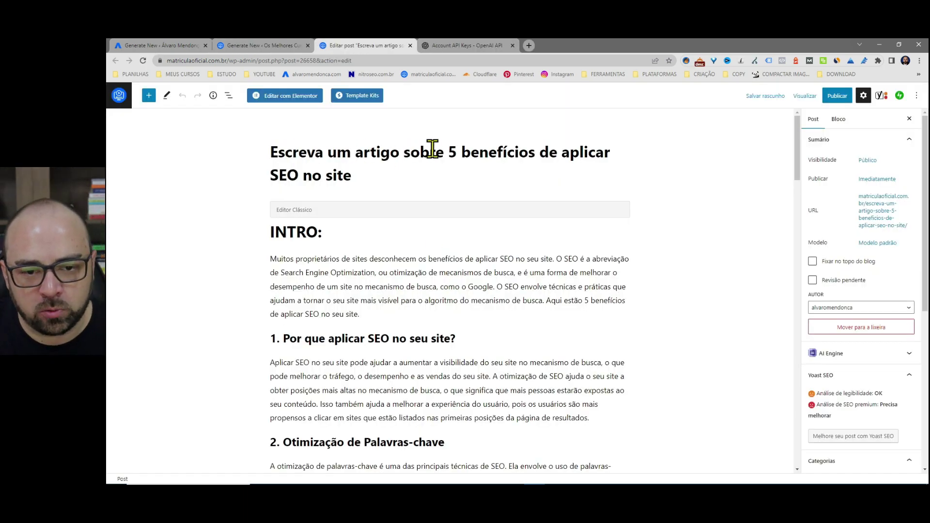
Shorten the post title to "Benefícios de aplicar SEO no site"
drag(449, 152, 274, 152)
key(BackSpace)
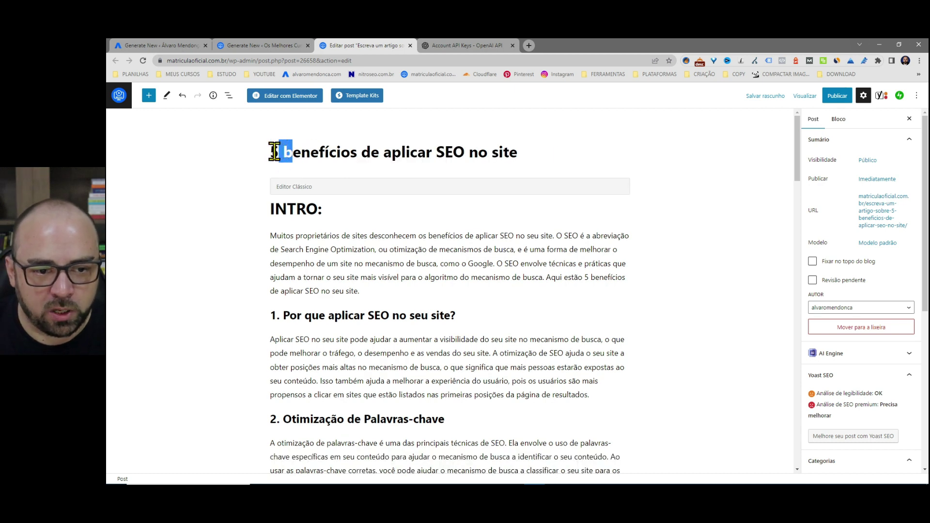
text(B)
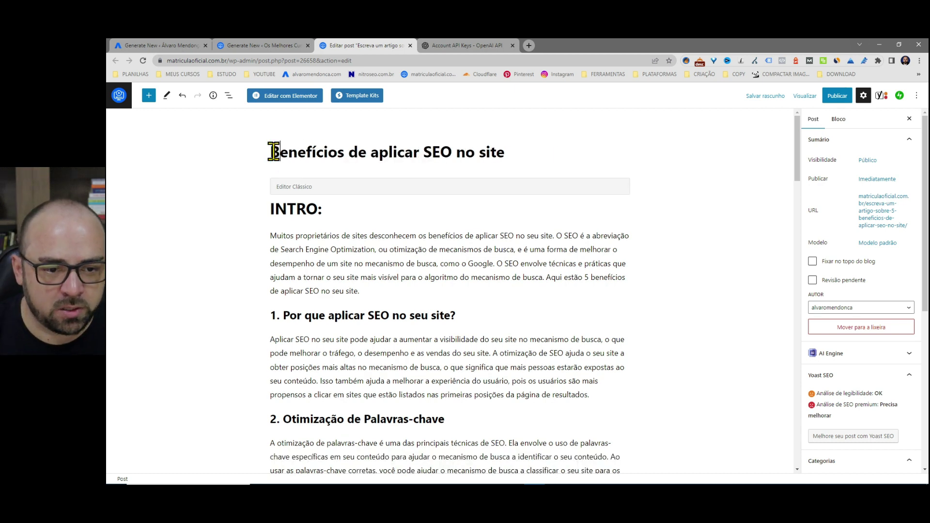
Delete the "INTRO:" heading and its leftover empty line above the opening paragraph
click(331, 210)
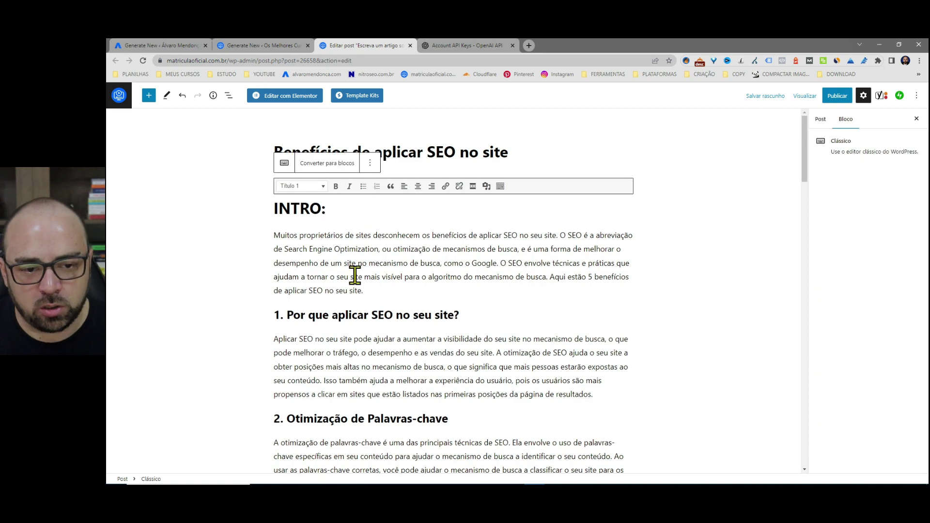
triple_click(330, 209)
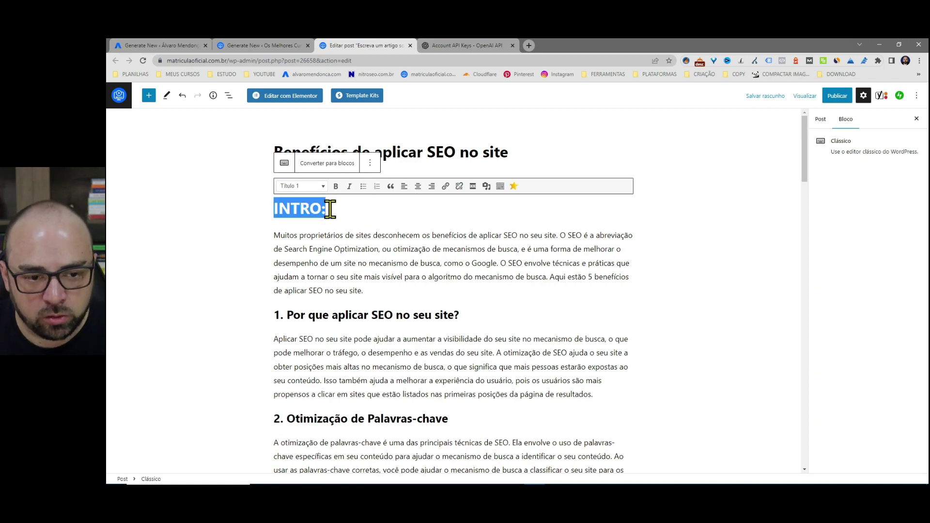
key(BackSpace)
key(BackSpace)
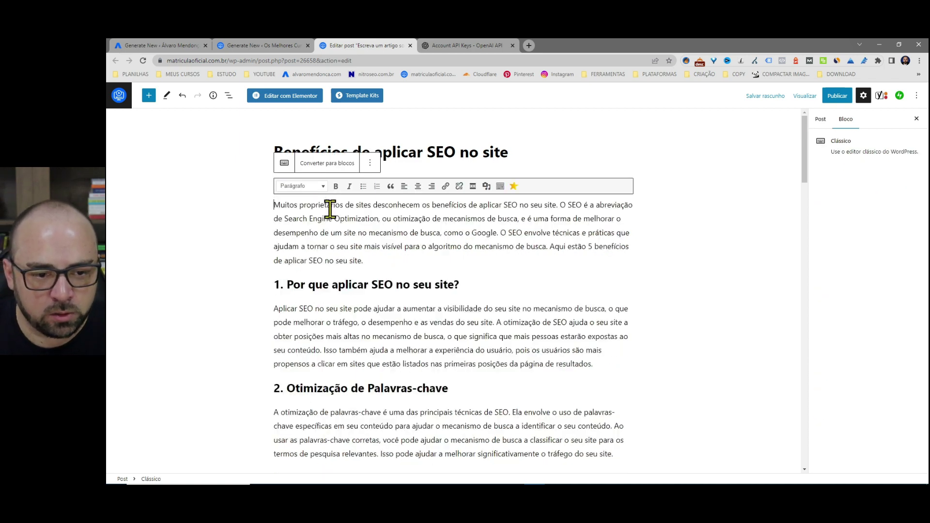
click(671, 246)
Review the post's text from the opening paragraph through the six numbered sections to the closing "OUTRO:" part
scroll(484, 255, down, 2)
scroll(428, 232, up, 2)
scroll(334, 235, down, 1)
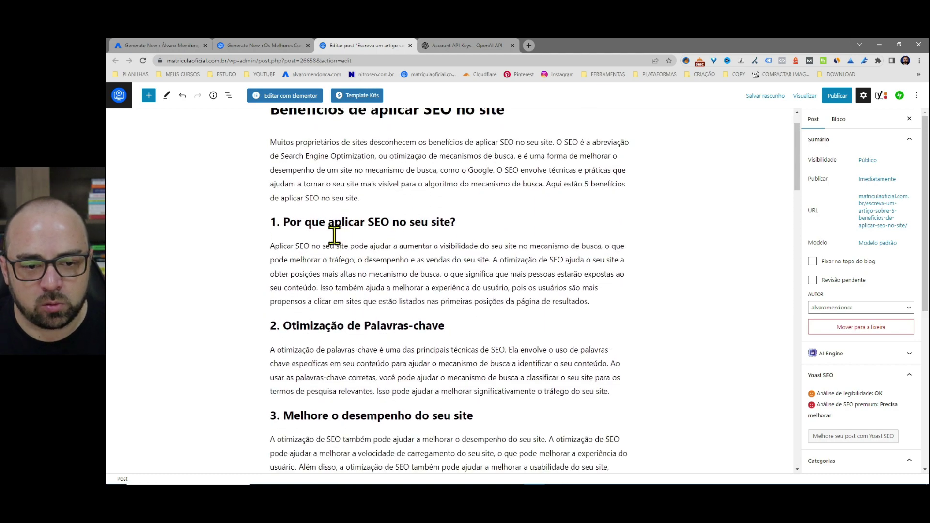
scroll(339, 237, down, 3)
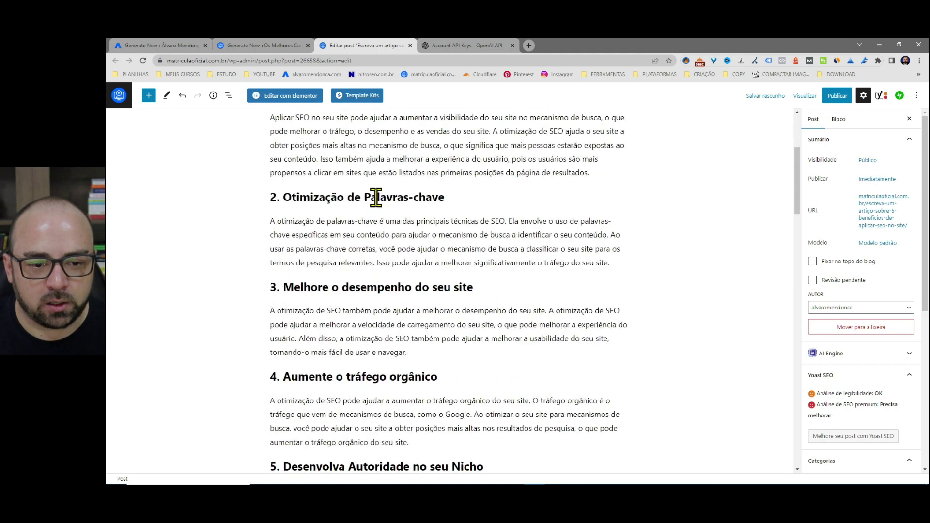
click(376, 198)
scroll(416, 207, up, 1)
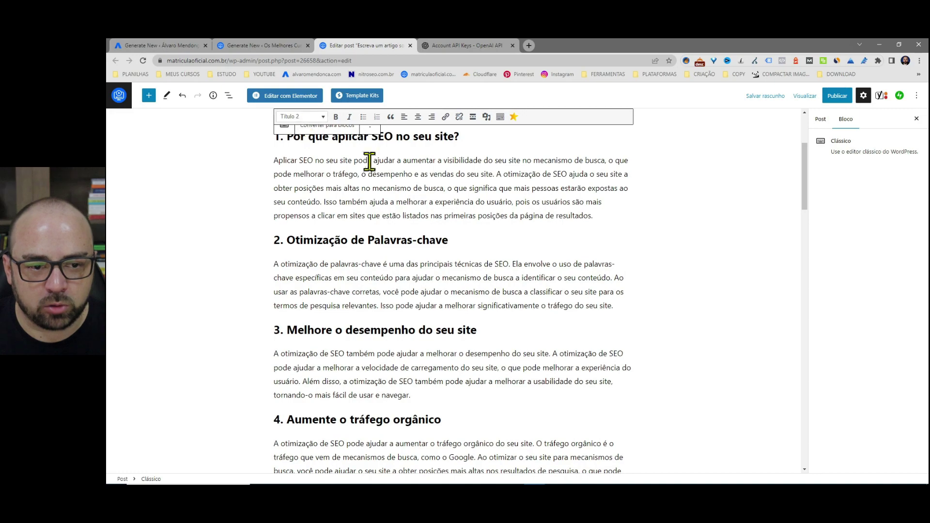
scroll(366, 279, down, 6)
scroll(374, 317, down, 4)
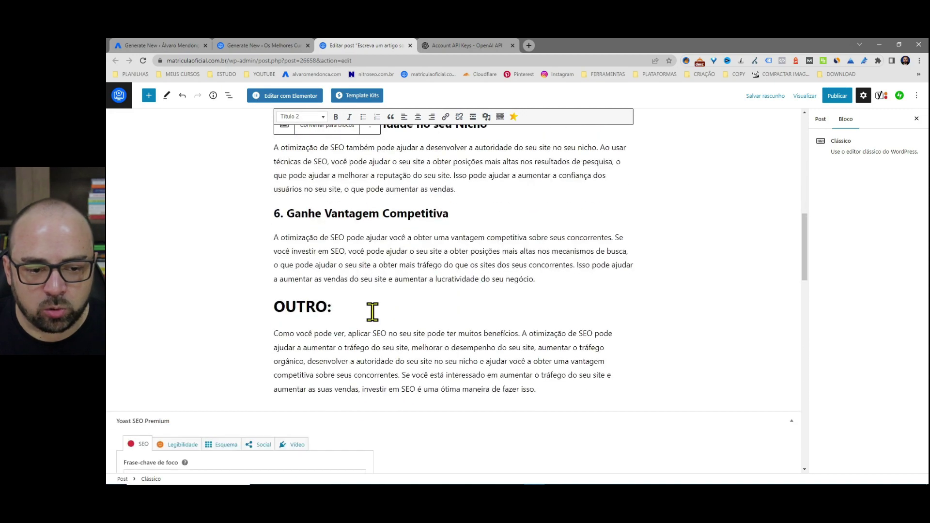
click(354, 307)
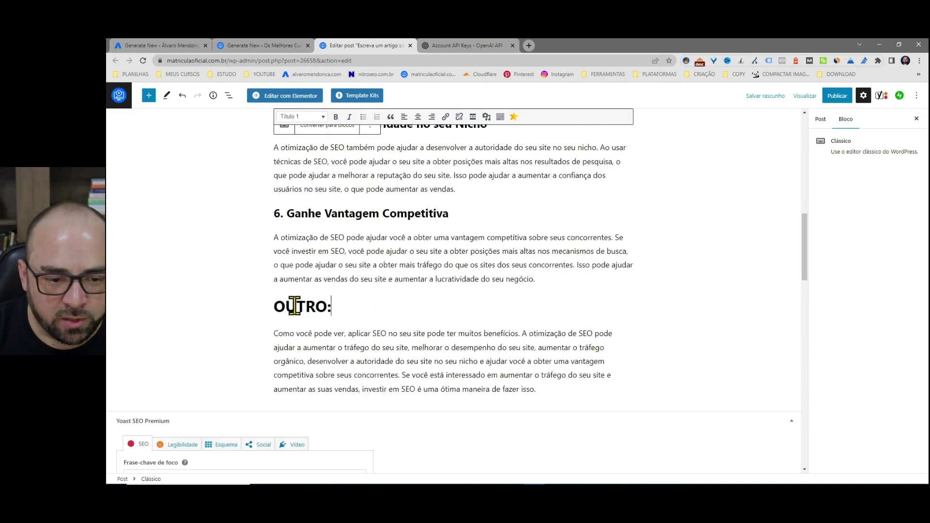
scroll(514, 330, up, 1)
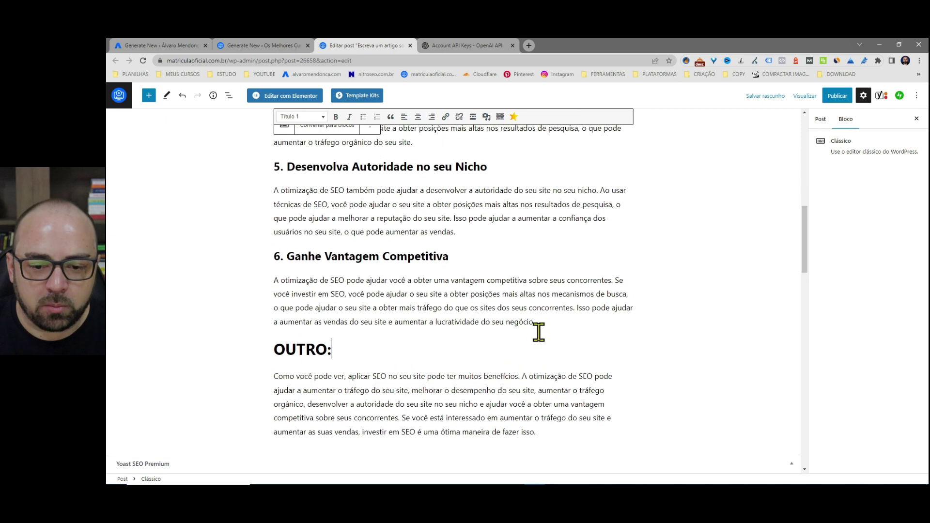
click(576, 305)
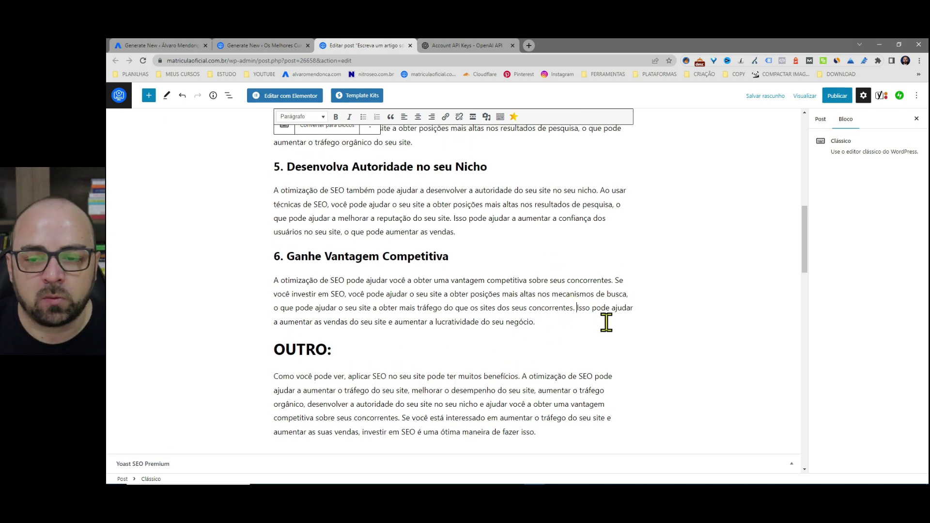
scroll(607, 322, up, 15)
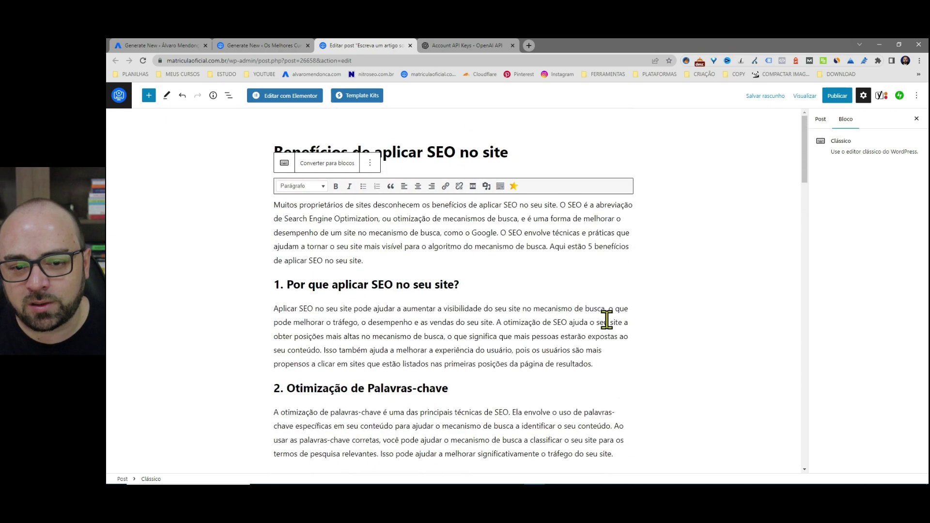
Examine the post's Yoast SEO section, including the focus keyphrase, Google preview, SEO title, slug and meta description fields
scroll(571, 293, down, 20)
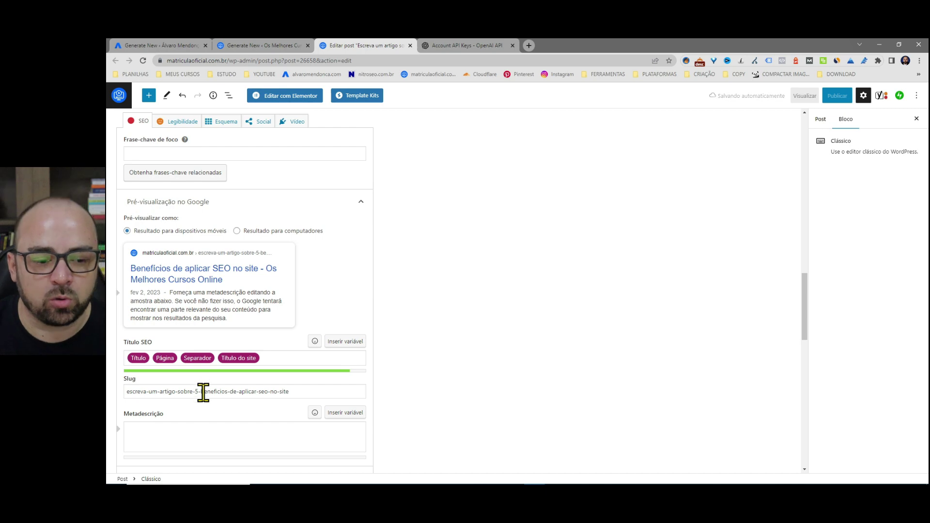
scroll(525, 308, up, 1)
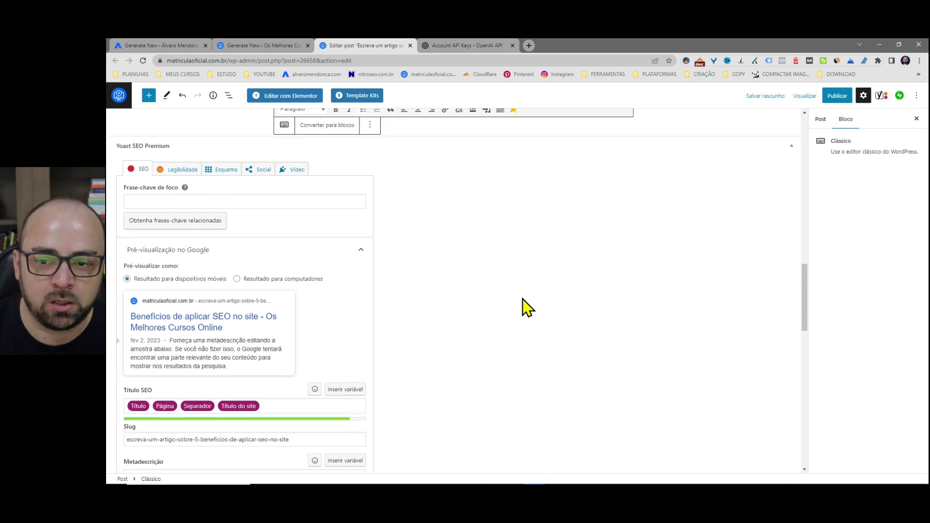
scroll(526, 308, up, 2)
scroll(575, 149, up, 8)
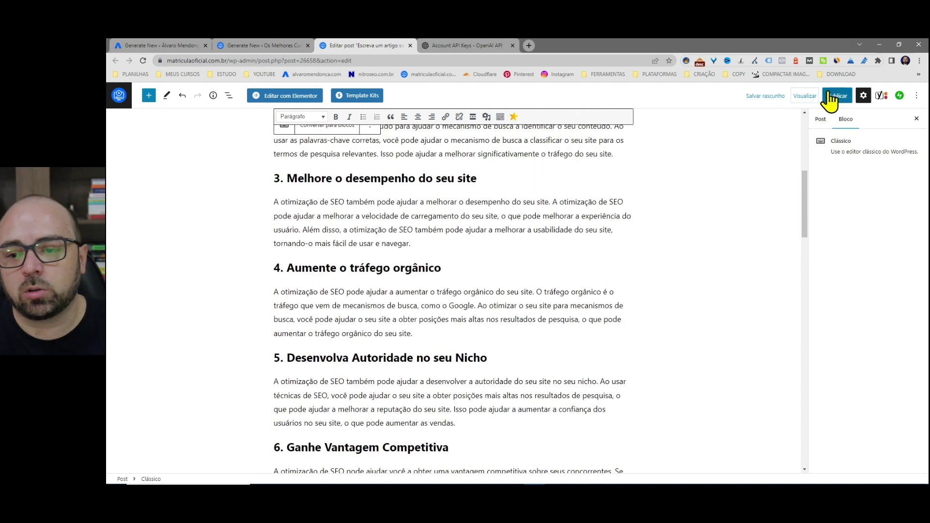
Switch back to the AI Engine content generator and view its topic form and content parameters
key(ctrl+shift+Tab)
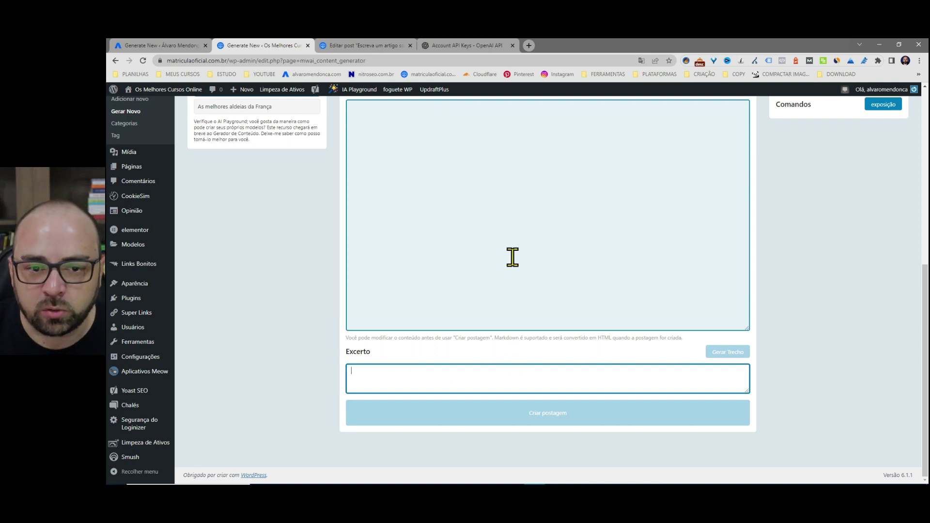
scroll(875, 202, up, 7)
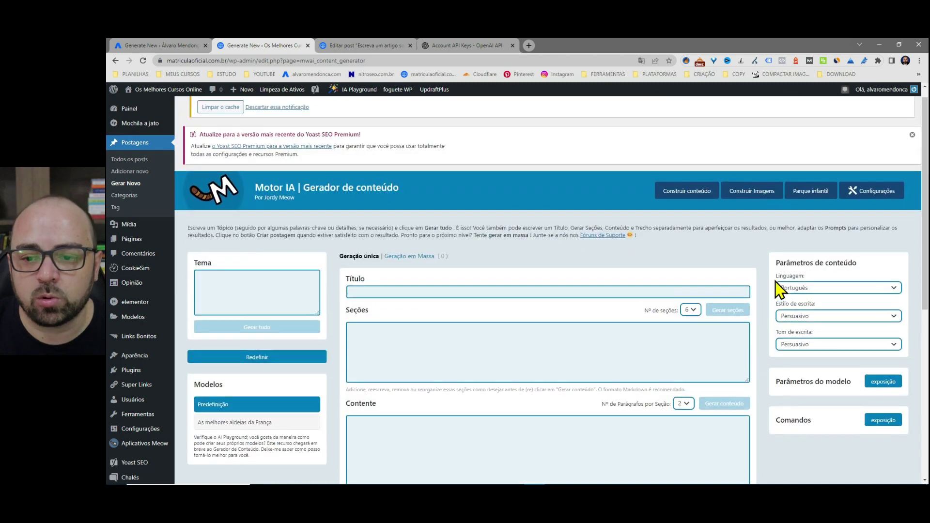